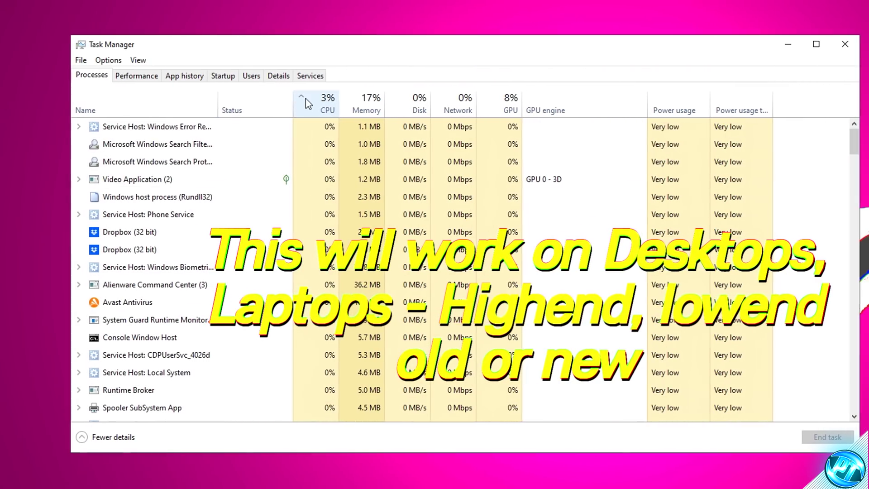
Sort Task Manager processes by CPU usage, then view the Performance graphs.
left_click(306, 99)
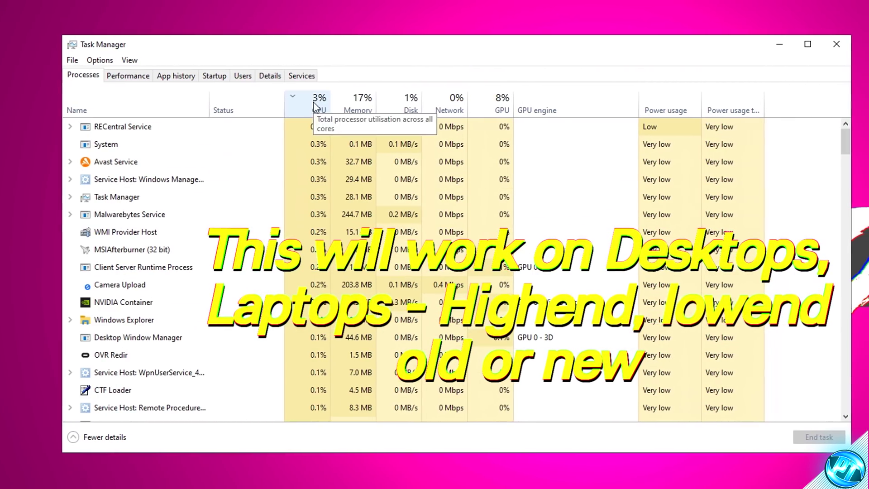
left_click(136, 75)
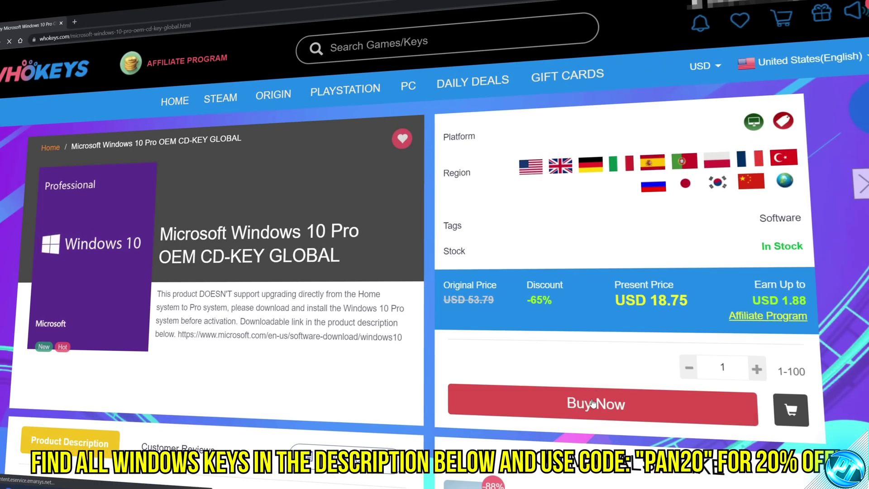
Check out the Windows 10 Pro key with promo code PAN20 and copy the received product key.
left_click(593, 402)
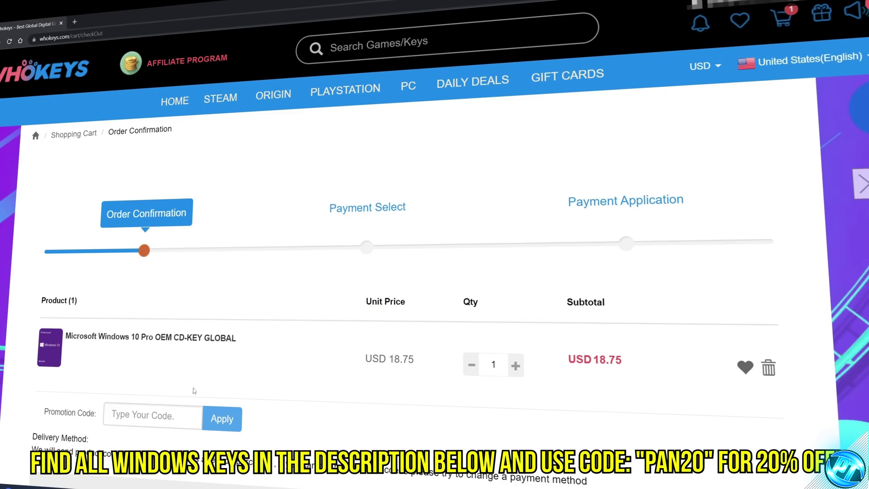
left_click(130, 415)
type("PAN20")
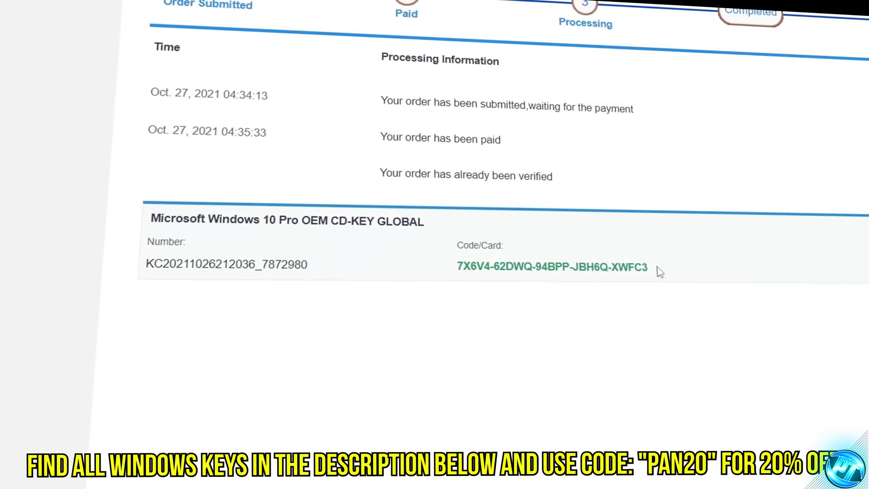
triple_click(659, 269)
right_click(580, 269)
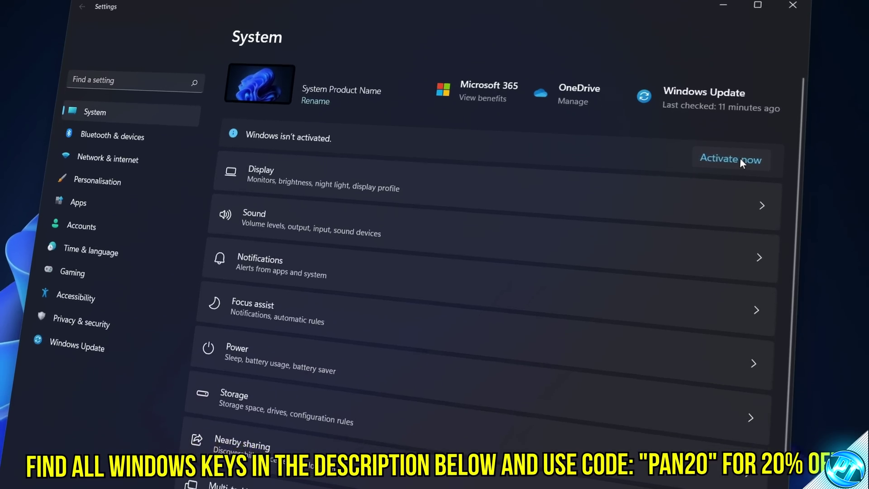
Paste the purchased key as the new product key and activate Windows.
left_click(739, 158)
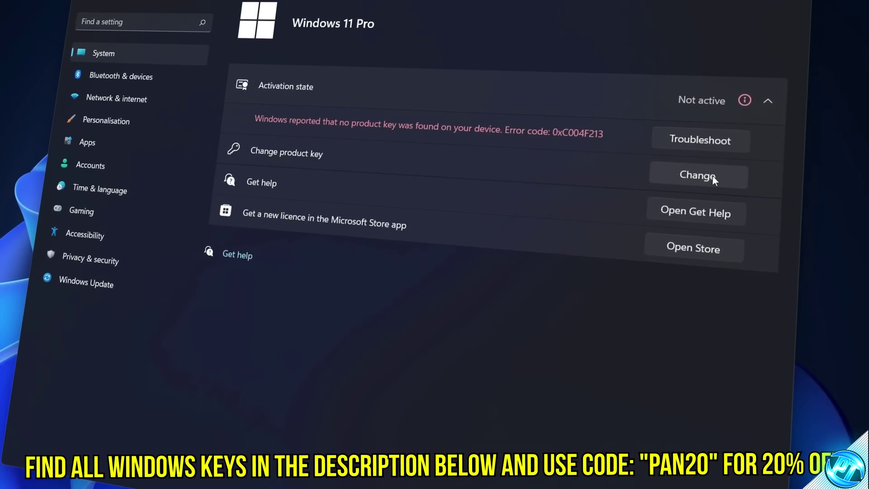
left_click(712, 173)
right_click(270, 235)
left_click(299, 248)
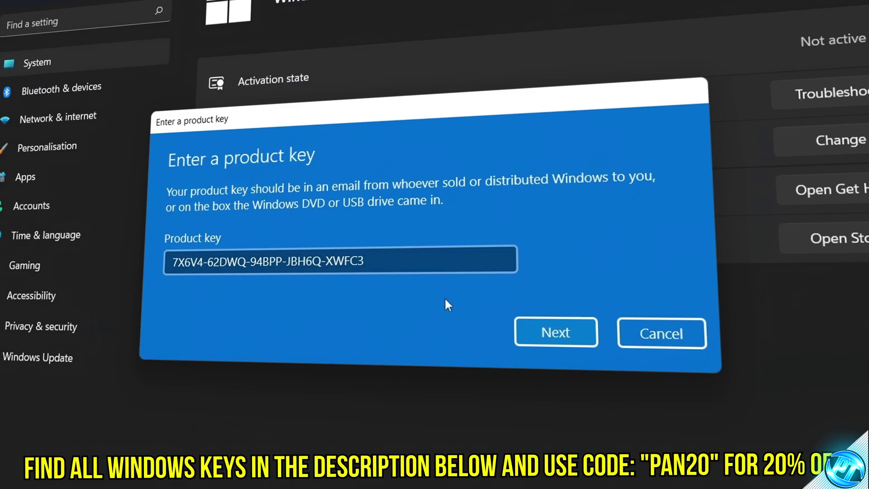
left_click(541, 327)
left_click(551, 283)
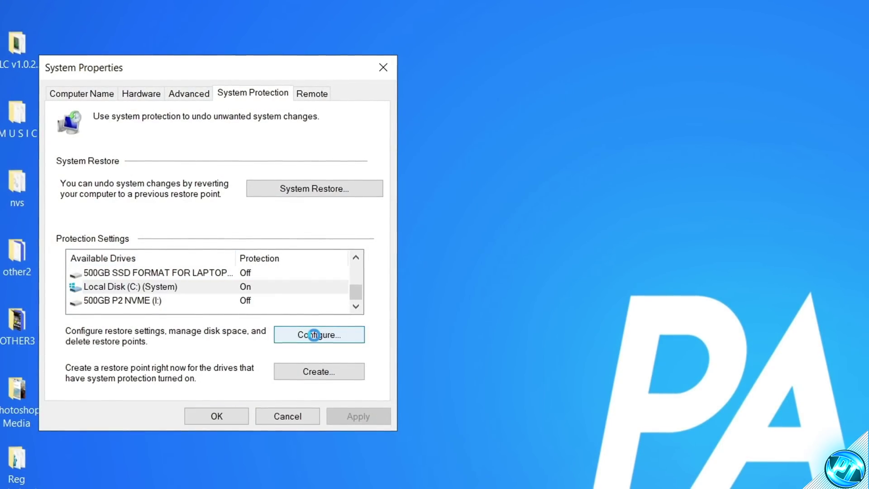
Set the restore point Max Usage for Local Disk (C:) to 6%.
left_click(314, 334)
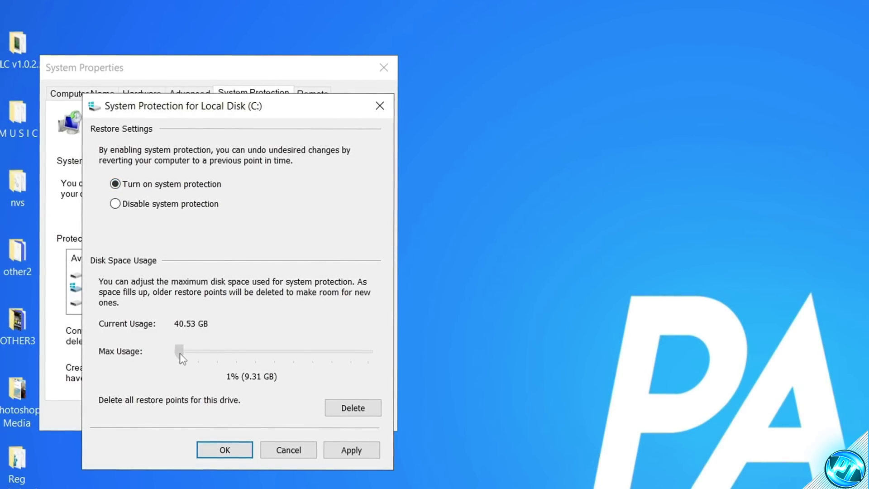
left_click_drag(180, 353, 189, 353)
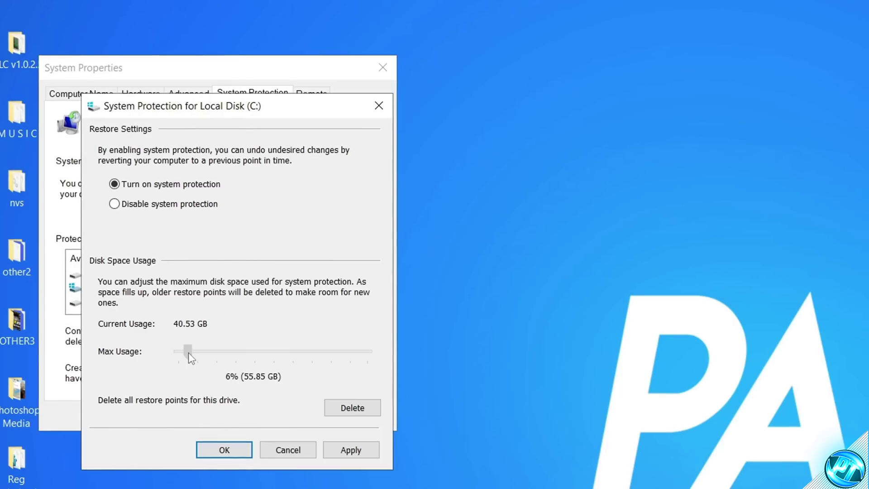
left_click(224, 450)
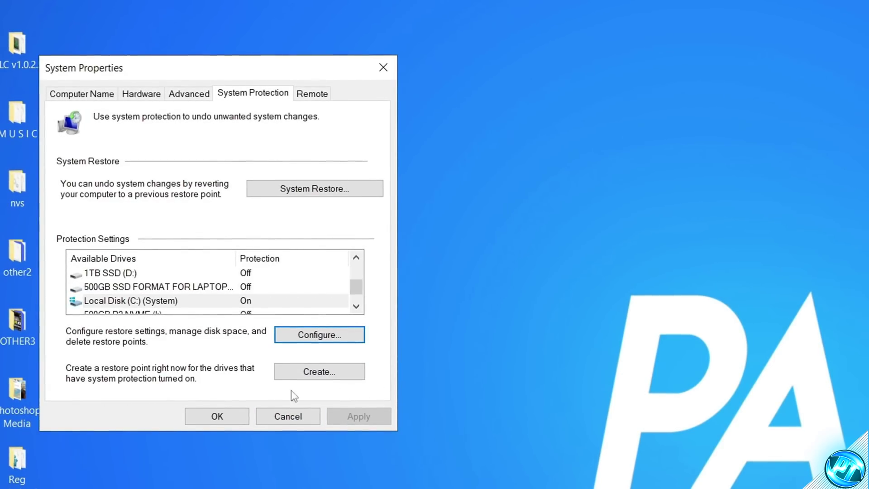
Create a restore point described as 'rest' and close the dialog.
left_click(320, 375)
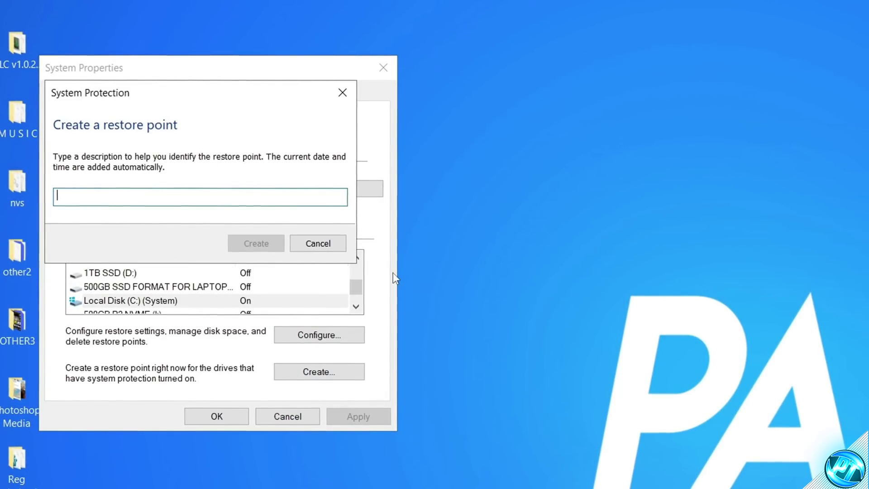
type("restore")
left_click(262, 245)
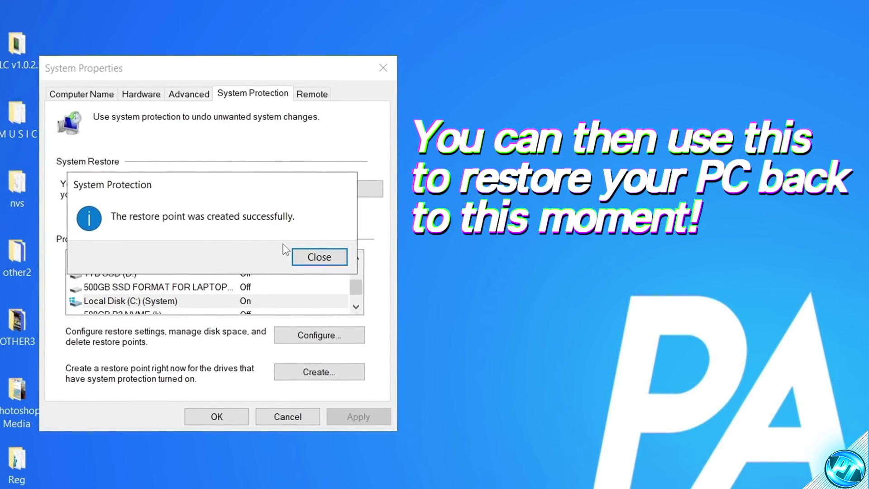
left_click(312, 256)
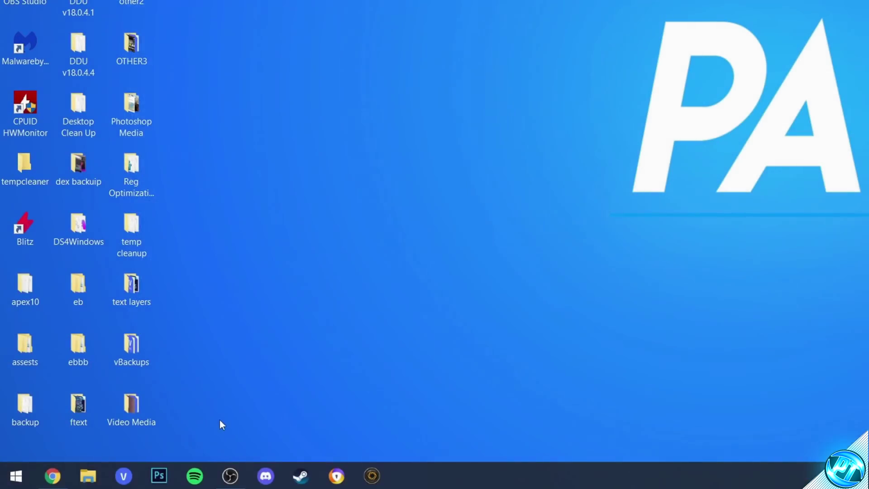
Find Apps & features via 'add or remove', select 3D Viewer, and browse the installed apps.
left_click(14, 483)
type("add o")
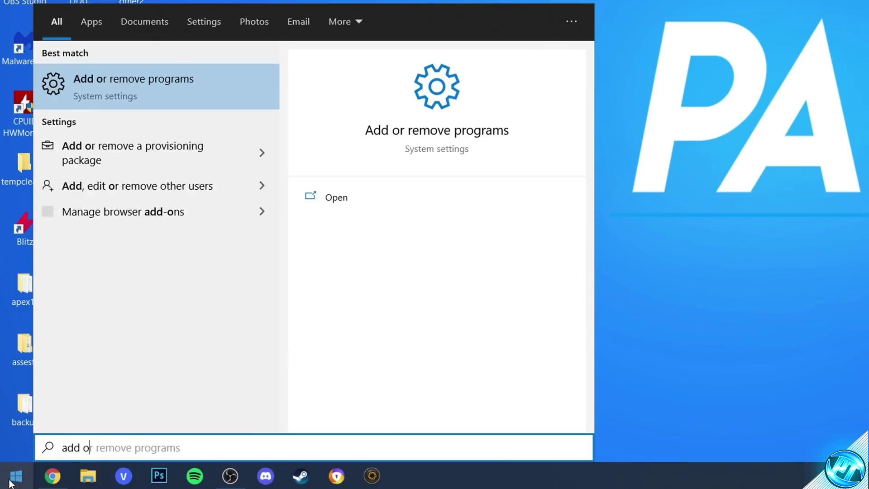
type("r remove")
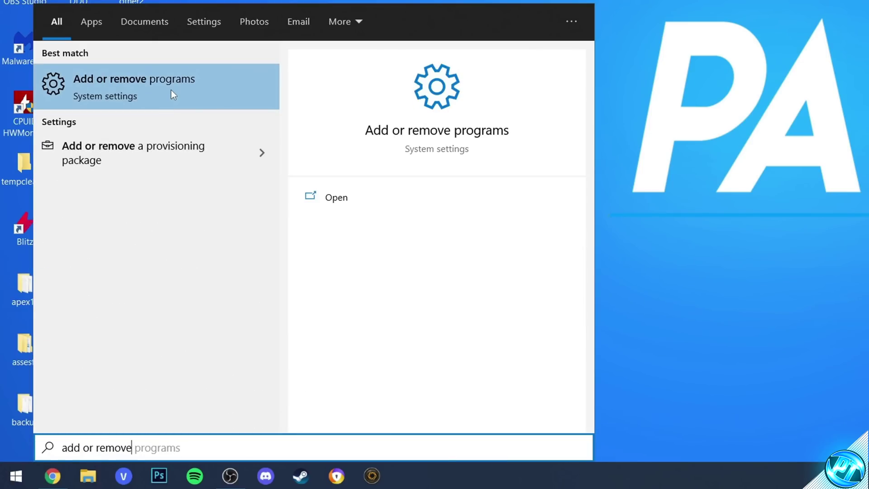
left_click(171, 90)
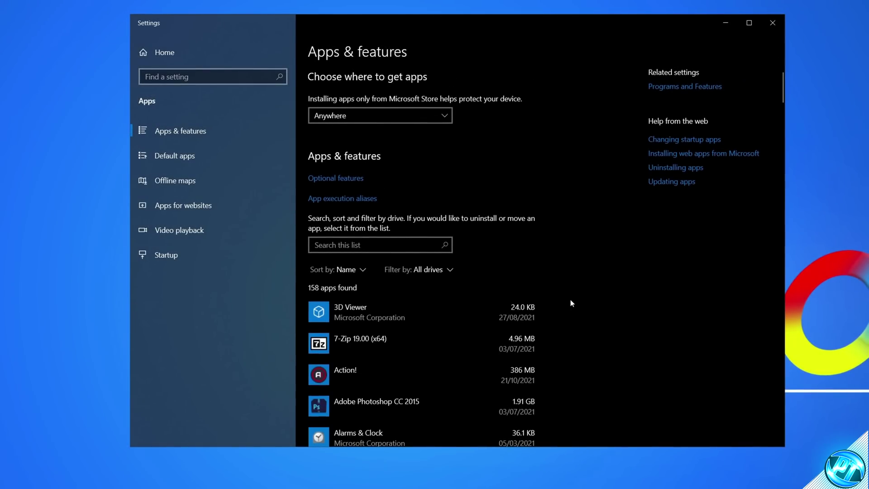
scroll(574, 279, "down", 3)
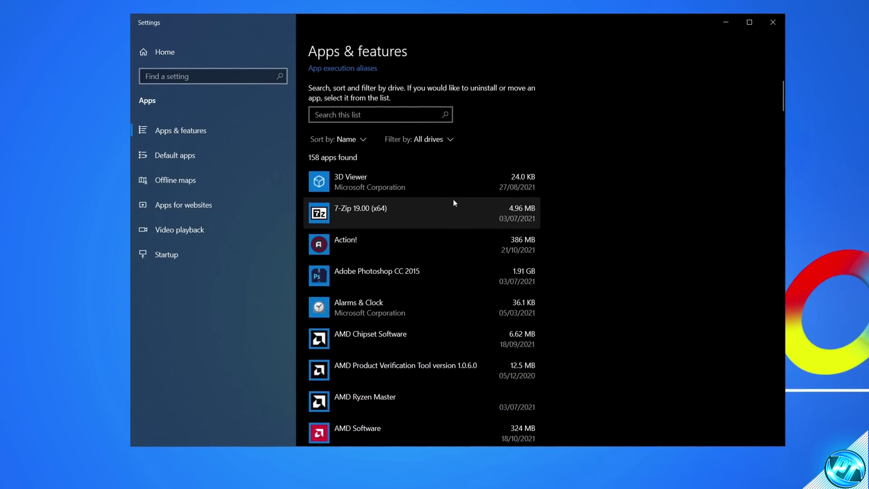
left_click(451, 183)
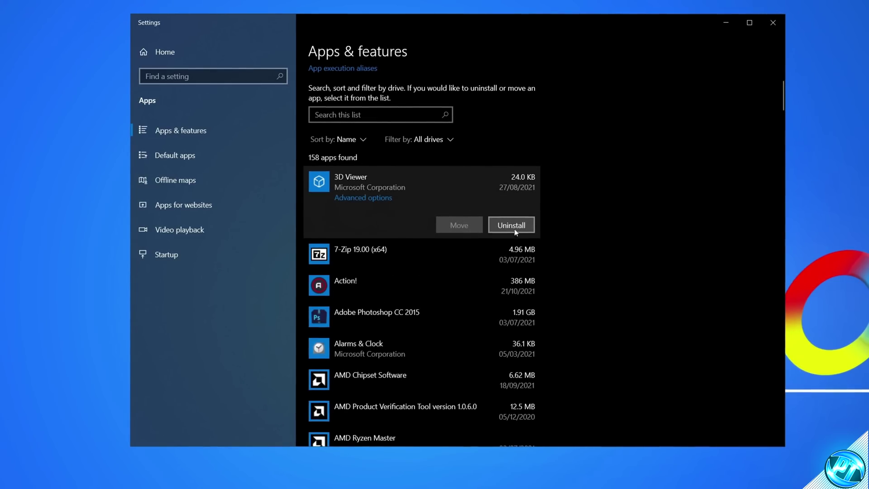
scroll(533, 273, "down", 2)
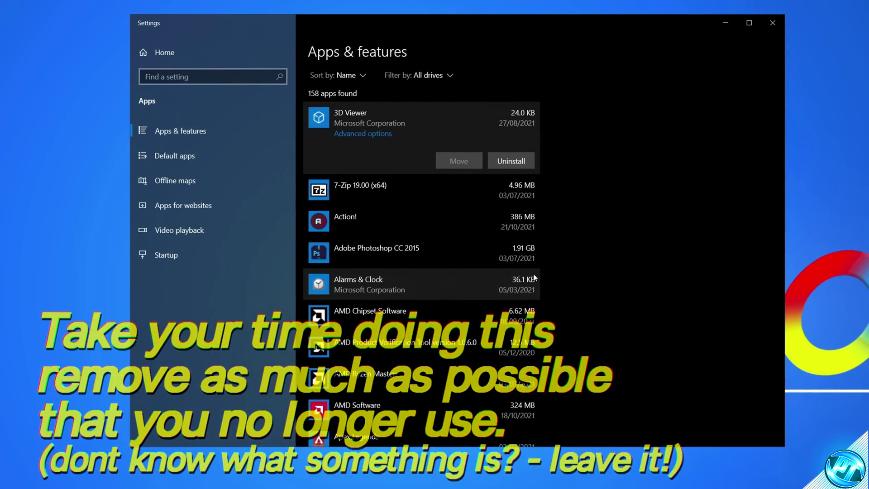
scroll(534, 277, "down", 5)
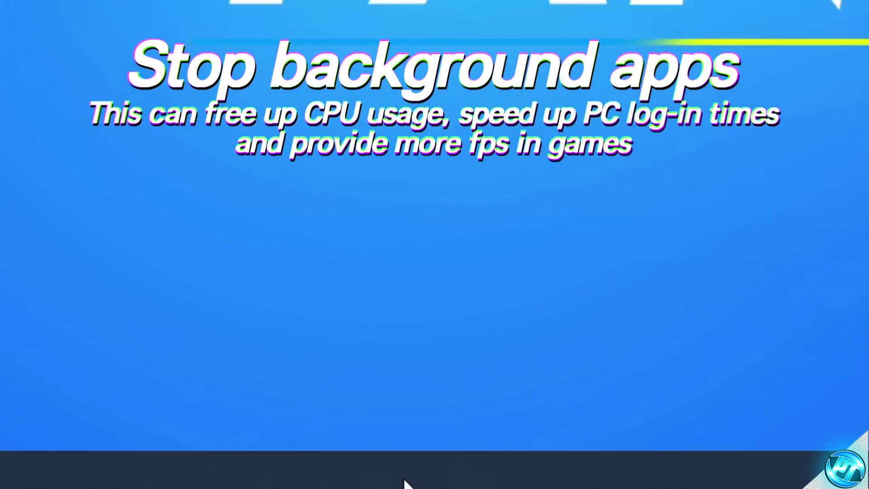
Open Task Manager's Startup list from the taskbar and select Blitz.
right_click(405, 481)
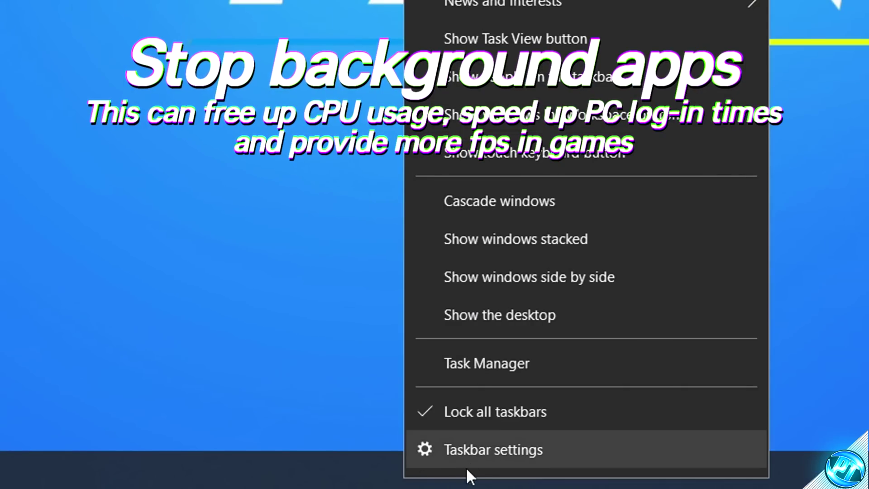
left_click(480, 364)
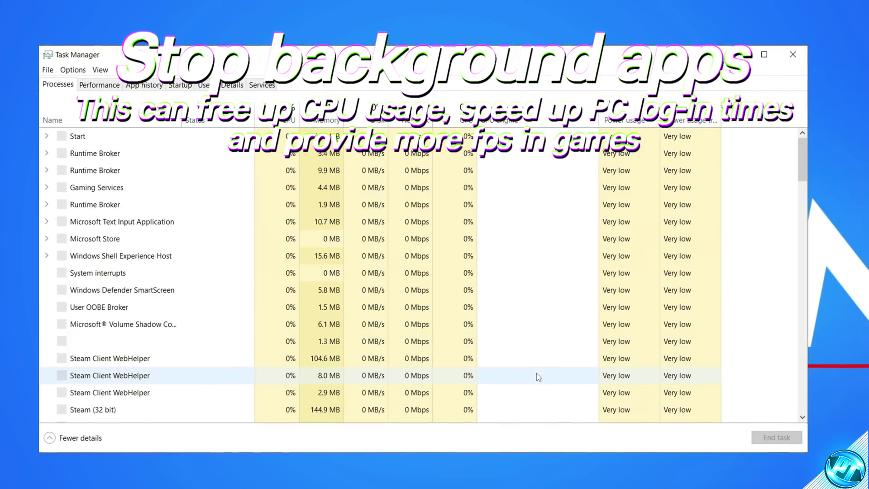
left_click(190, 85)
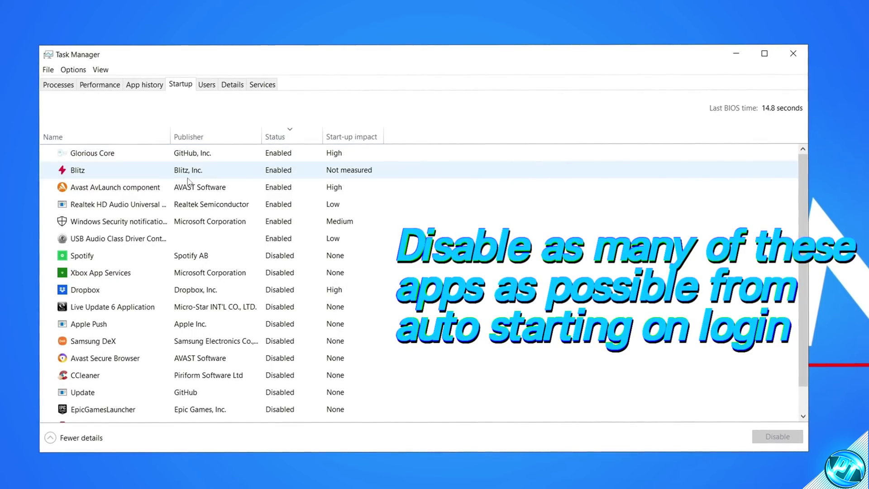
left_click(96, 173)
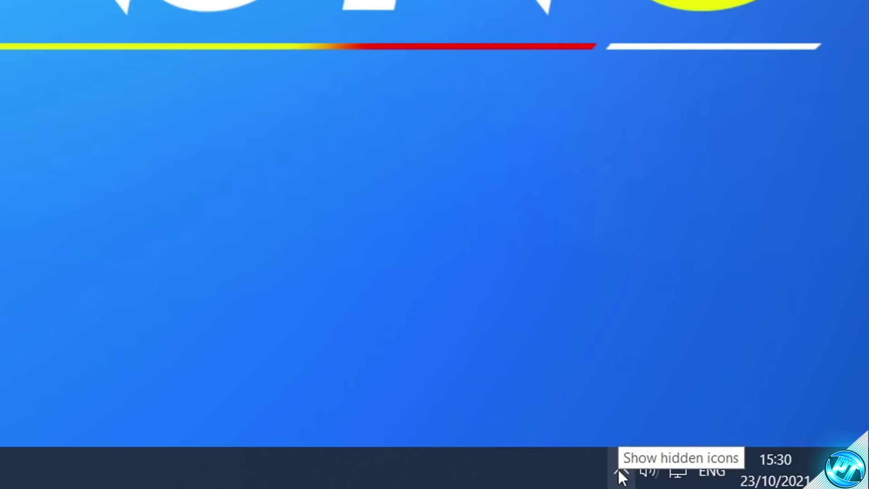
Quit Blitz and exit Steam from the hidden notification-area icons.
left_click(618, 470)
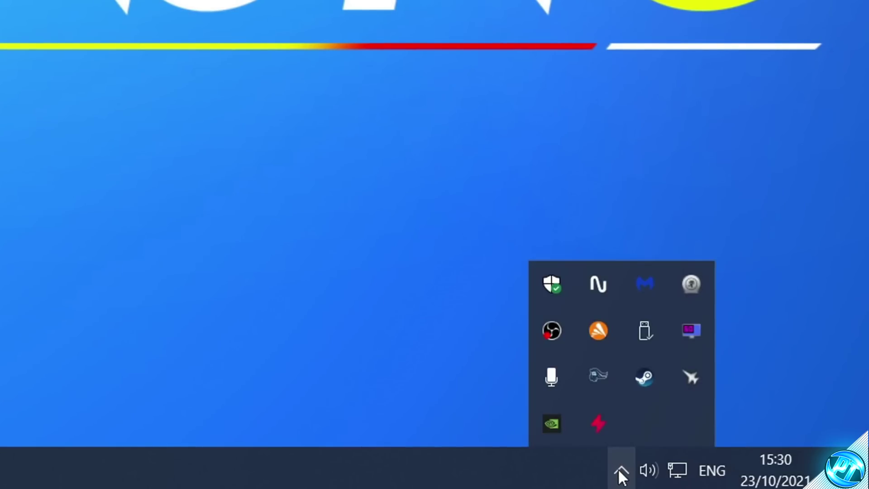
right_click(600, 421)
left_click(641, 402)
right_click(645, 376)
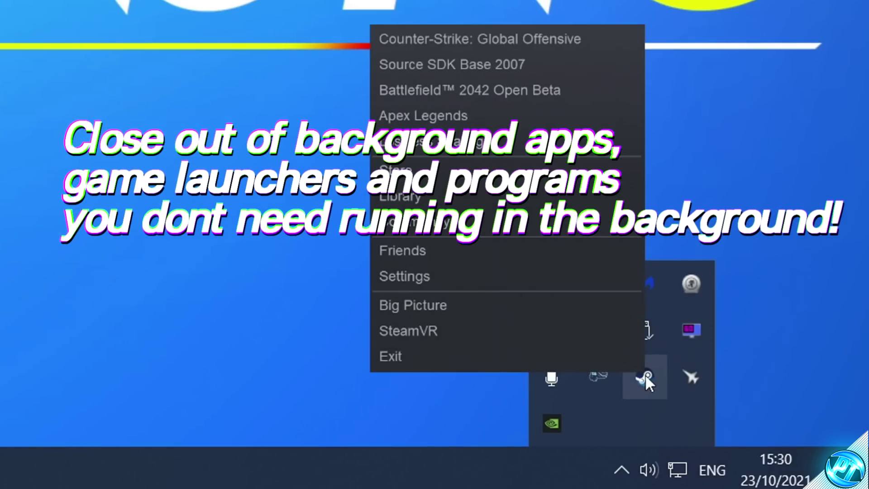
left_click(599, 365)
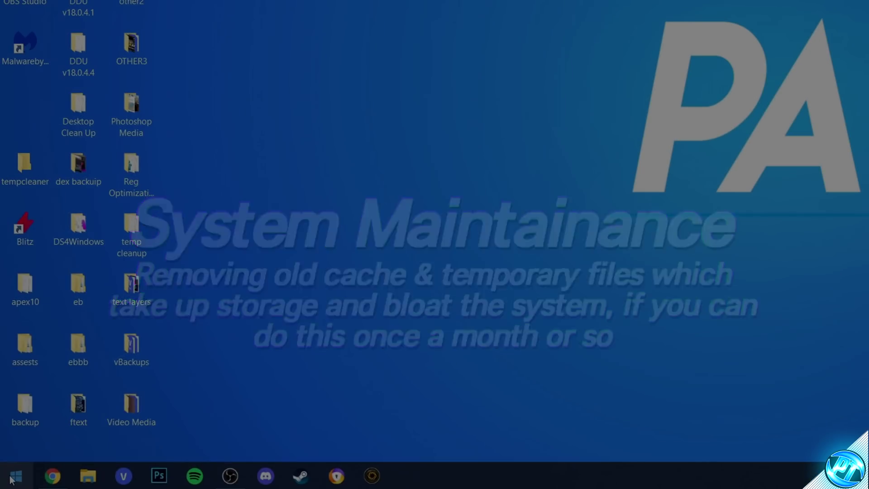
Open the user's Temp folder by searching %temp% from Start.
left_click(9, 479)
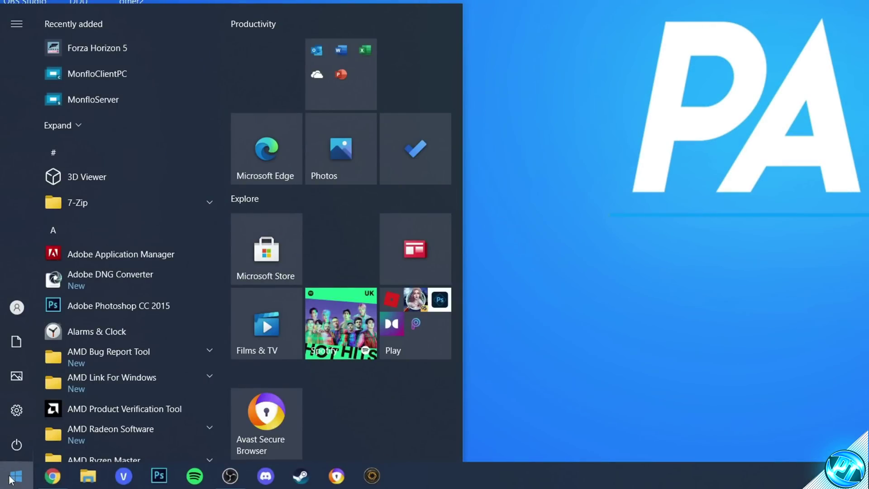
type("%temp")
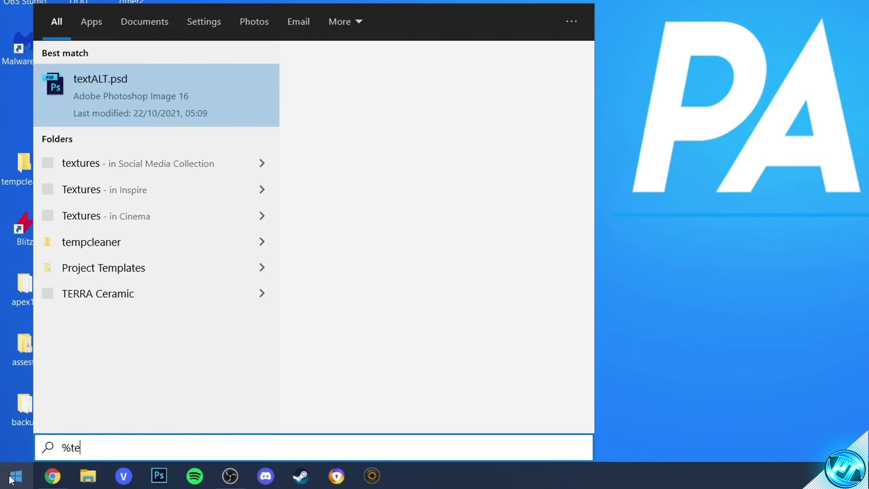
type("%")
key("Return")
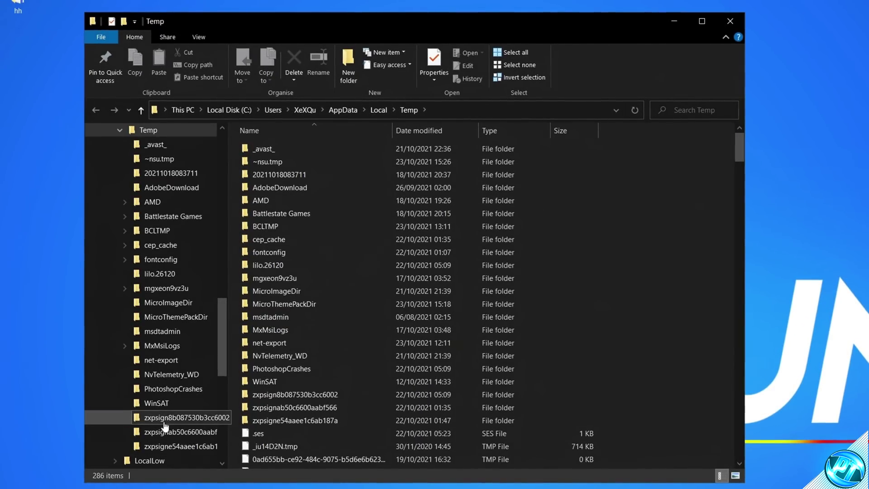
Delete all Temp folder items, skipping the admin-protected and in-use ones.
left_click(254, 152)
key("ctrl+a")
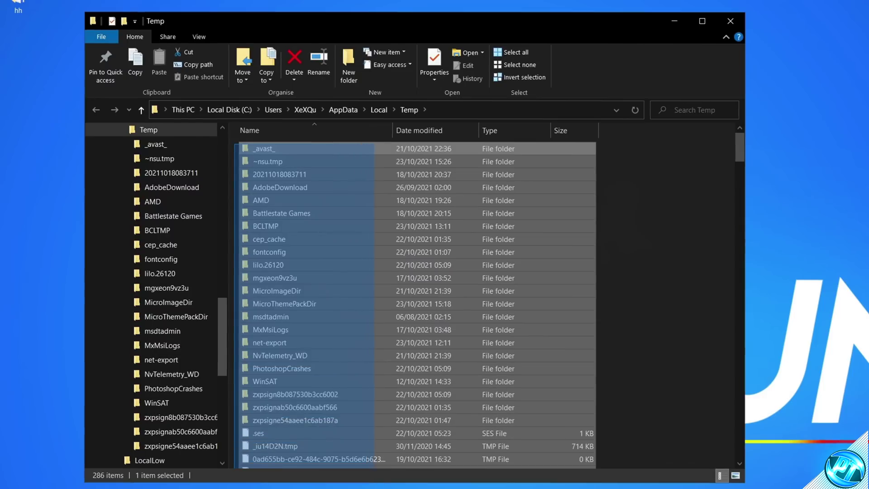
scroll(384, 398, "down", 20)
right_click(384, 398)
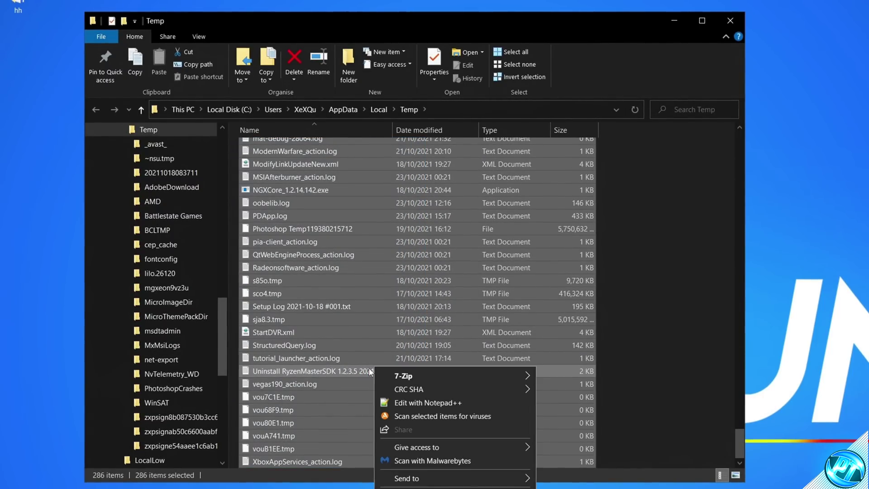
key("Delete")
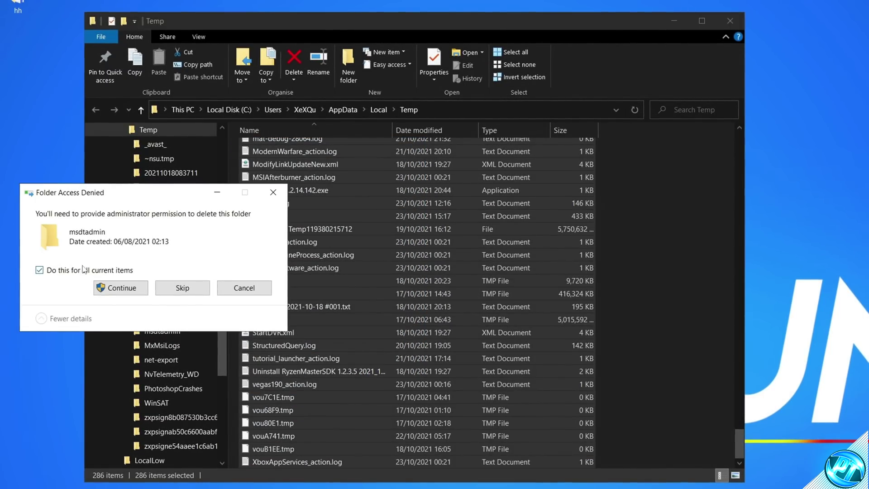
left_click(203, 287)
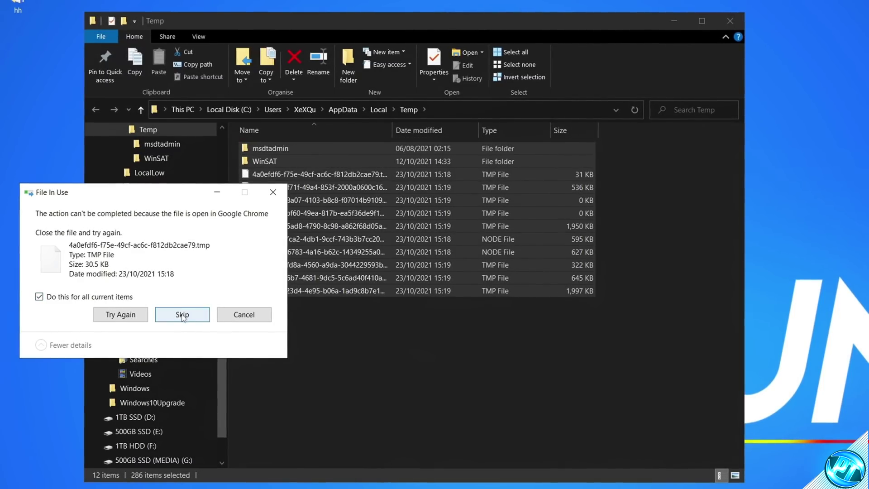
left_click(183, 316)
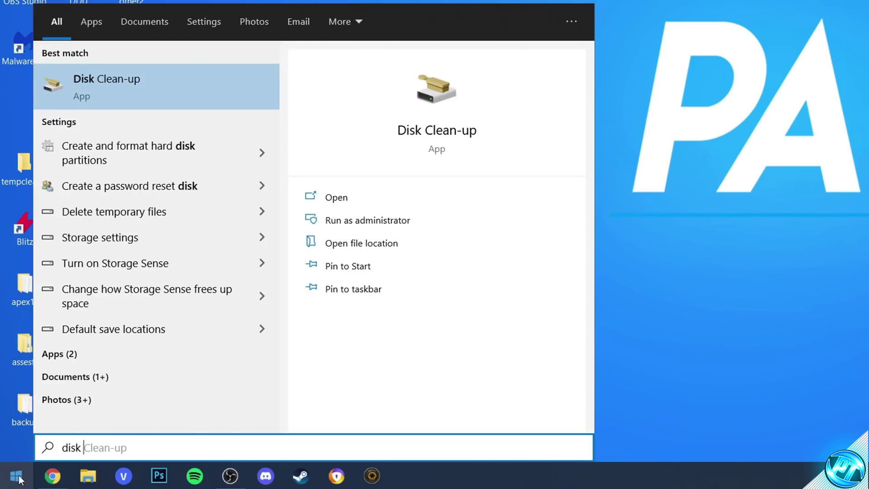
Launch Disk Clean-up and scan drive (C:).
type("cleanu")
key("Return")
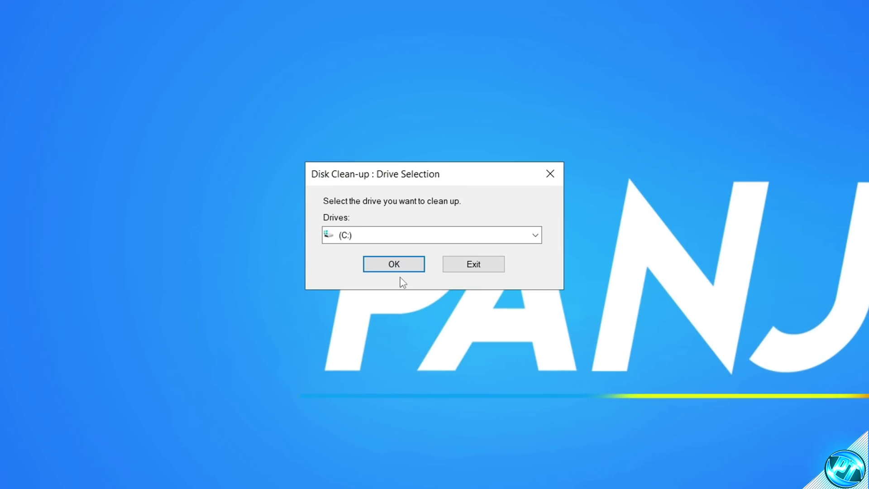
left_click(380, 236)
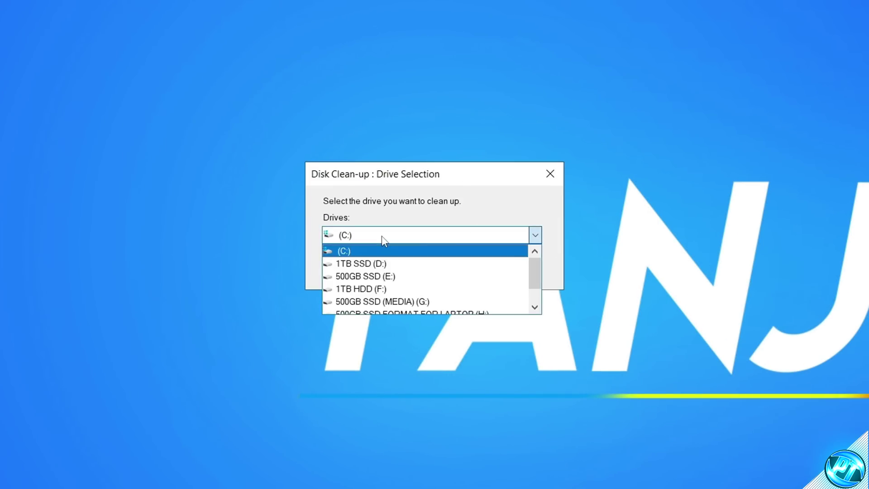
left_click(361, 252)
left_click(401, 267)
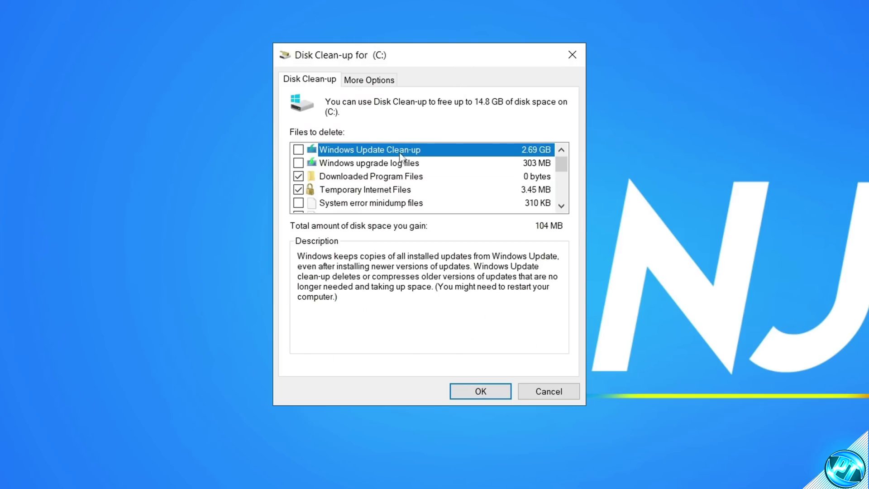
Tick every category, including Windows Update Clean-up and Language Resource Files, and permanently delete them.
scroll(312, 190, "down", 4)
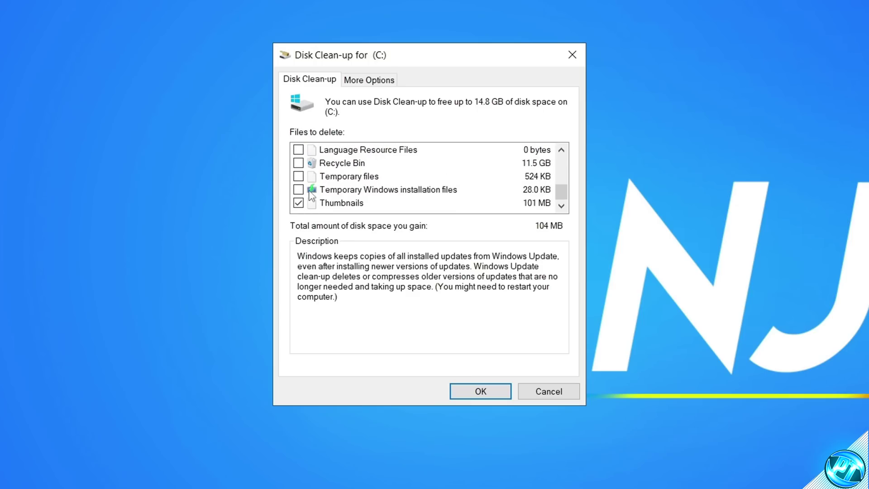
scroll(312, 184, "up", 5)
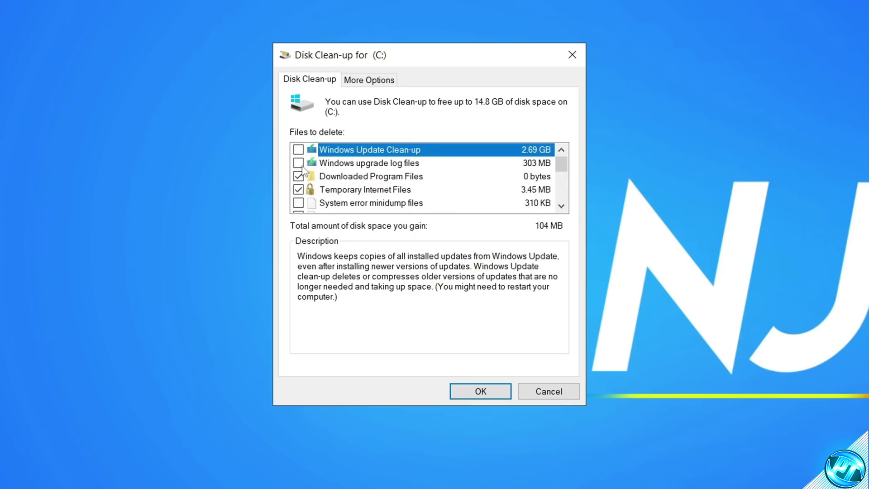
scroll(304, 171, "down", 1)
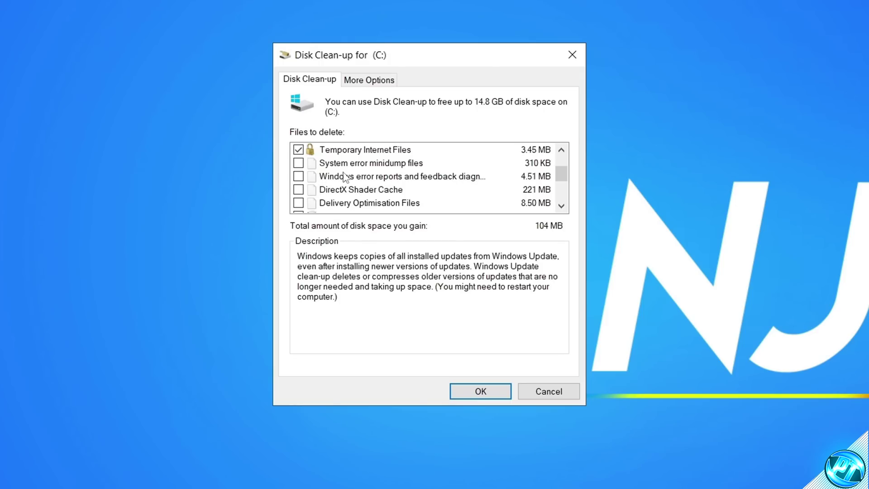
scroll(357, 178, "down", 3)
scroll(369, 179, "up", 5)
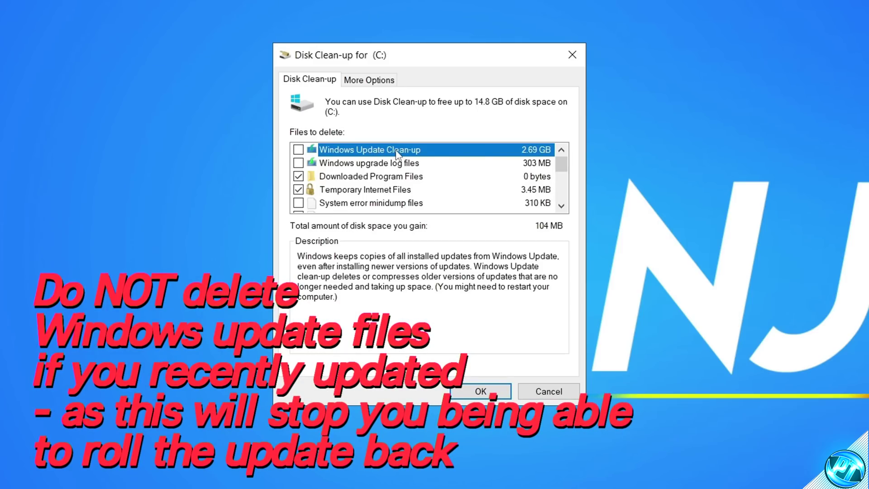
left_click(298, 149)
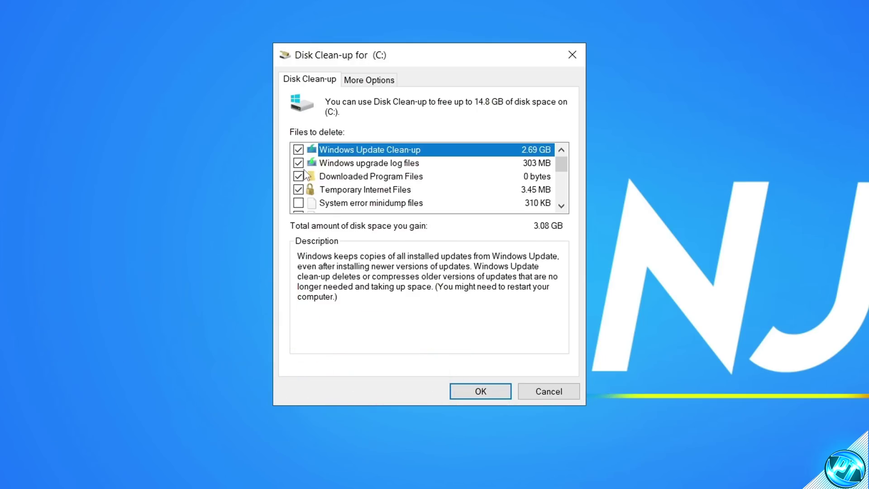
scroll(305, 174, "down", 1)
scroll(308, 199, "down", 1)
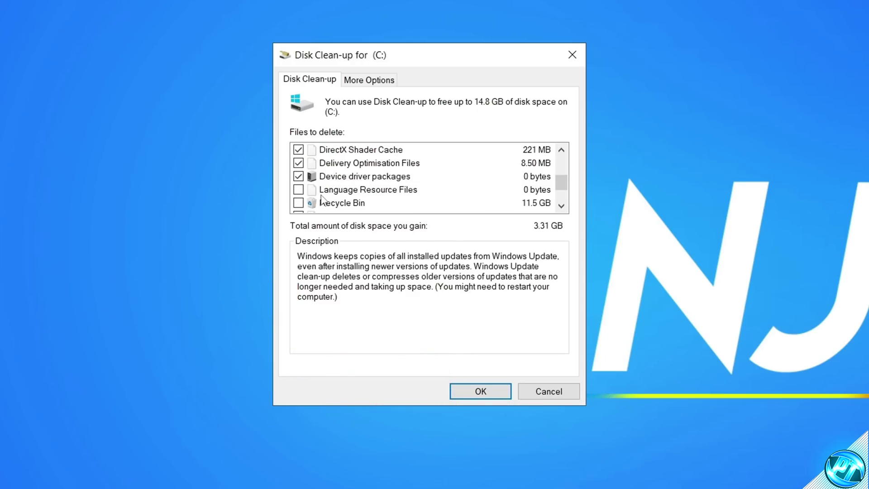
left_click(299, 189)
scroll(303, 203, "down", 1)
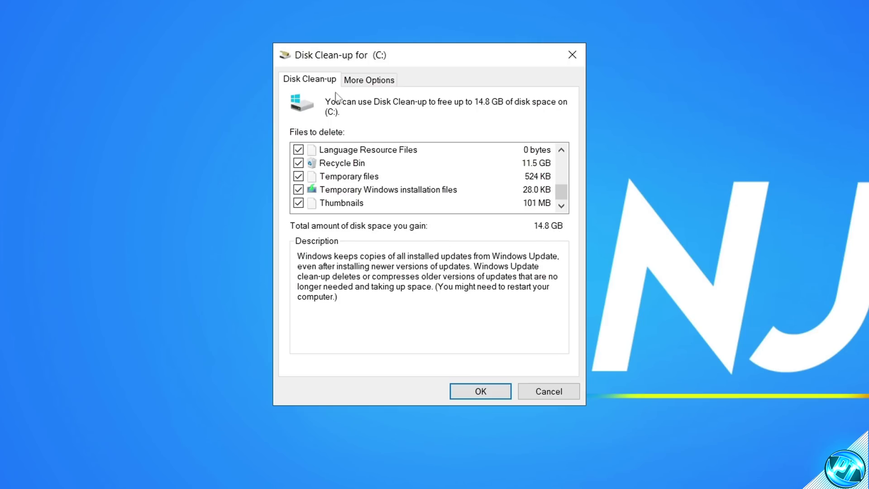
left_click(500, 393)
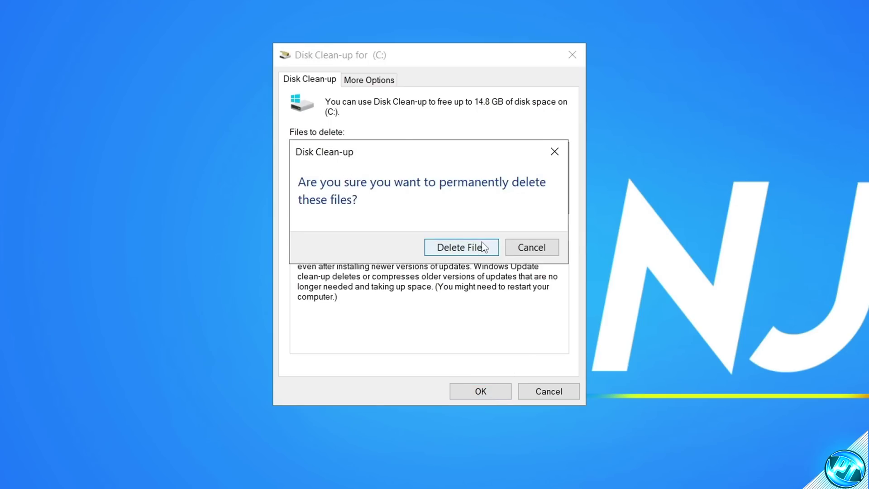
left_click(481, 249)
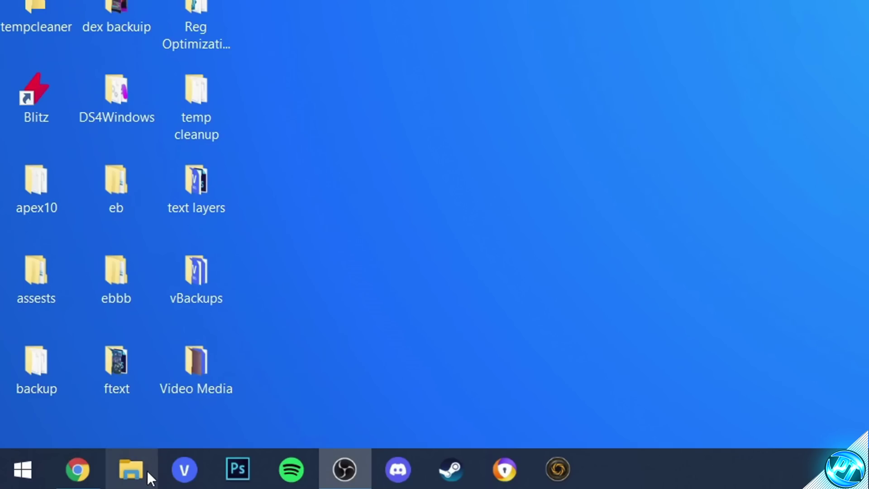
Open File Explorer's drives and download the Windows10Debloater repository as a ZIP.
left_click(53, 481)
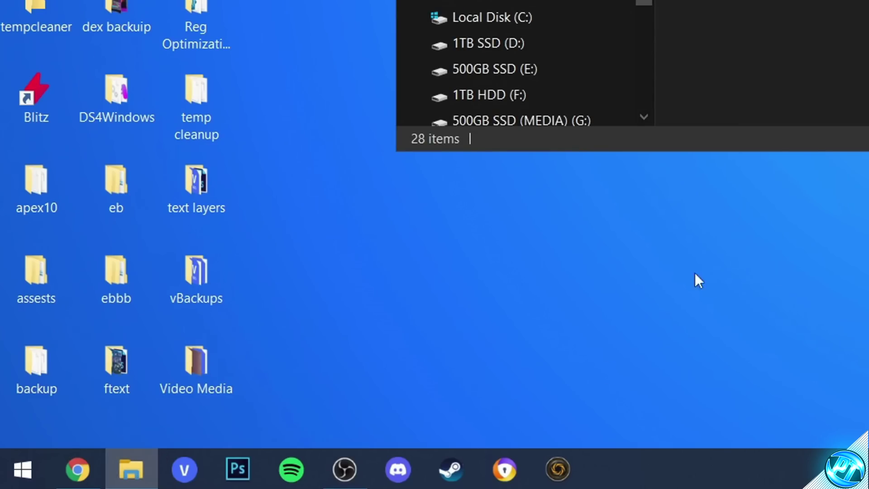
left_click(87, 284)
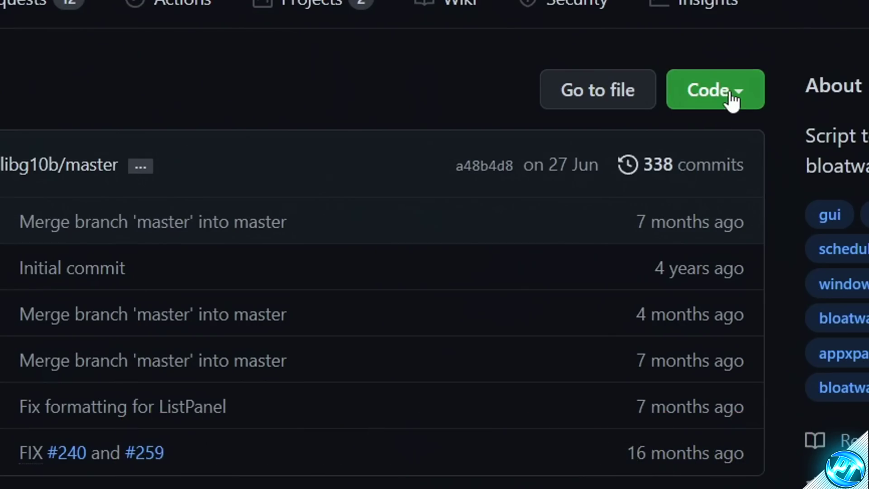
left_click(730, 91)
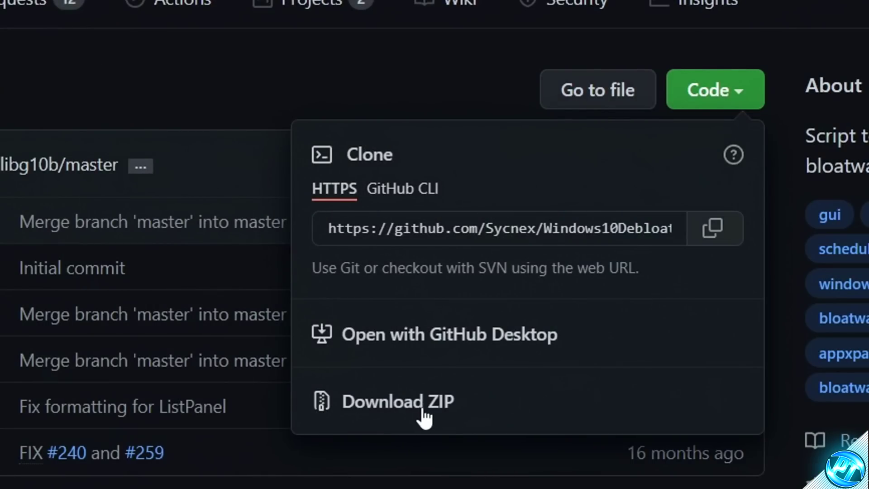
left_click(423, 410)
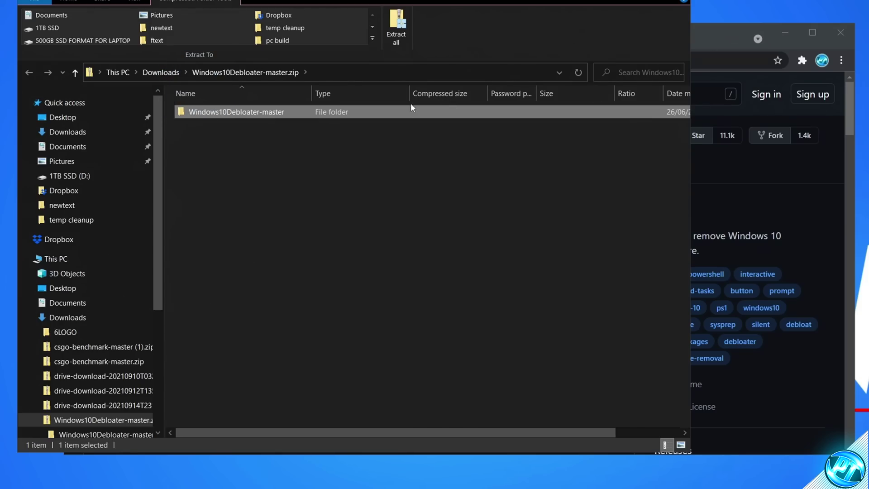
Extract Windows10Debloater-master to the desktop and run Windows10DebloaterGUI.ps1 with PowerShell.
left_click_drag(232, 108, 8, 63)
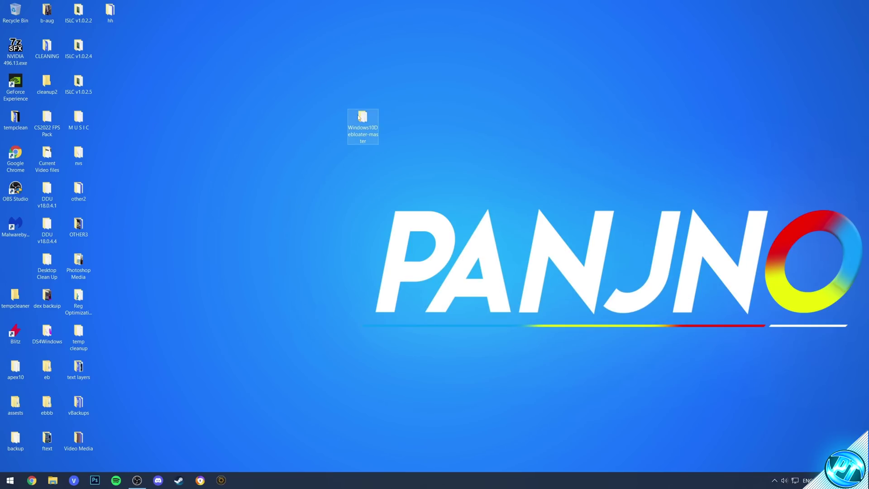
double_click(360, 120)
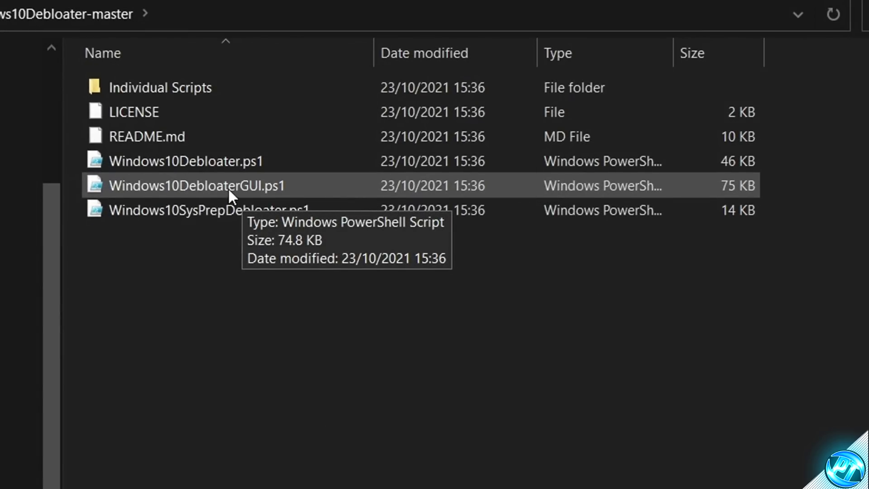
right_click(229, 189)
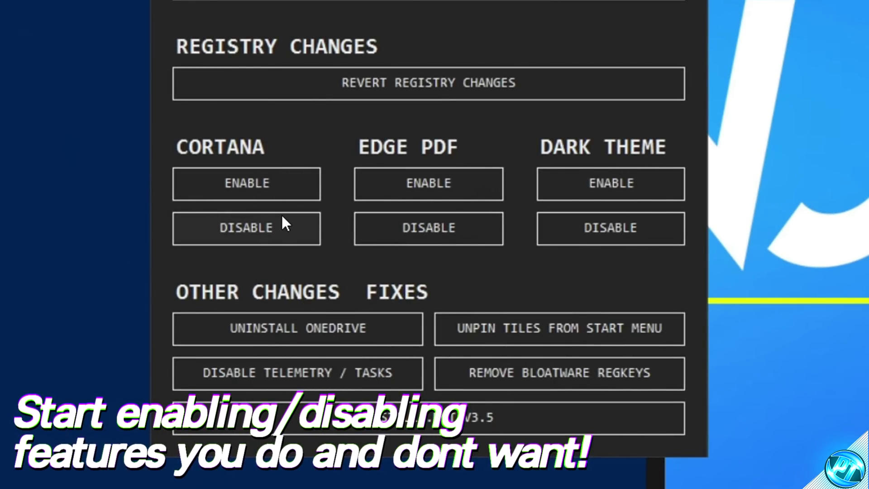
Disable Cortana and Edge as PDF viewer, uninstall OneDrive, and unpin every Start menu tile.
left_click(260, 221)
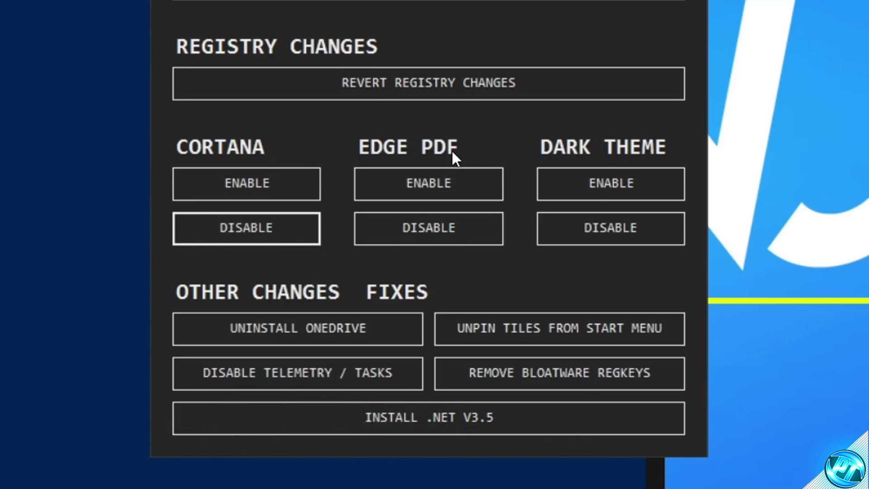
left_click(456, 228)
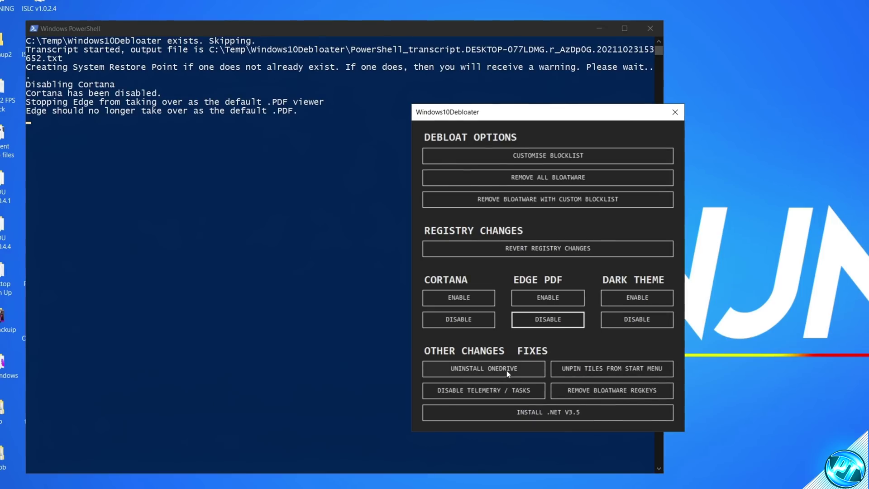
left_click(474, 374)
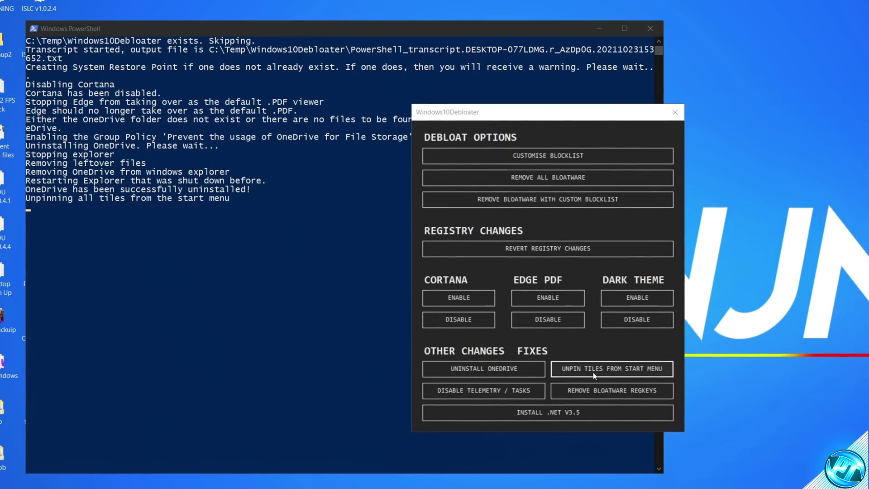
left_click(634, 371)
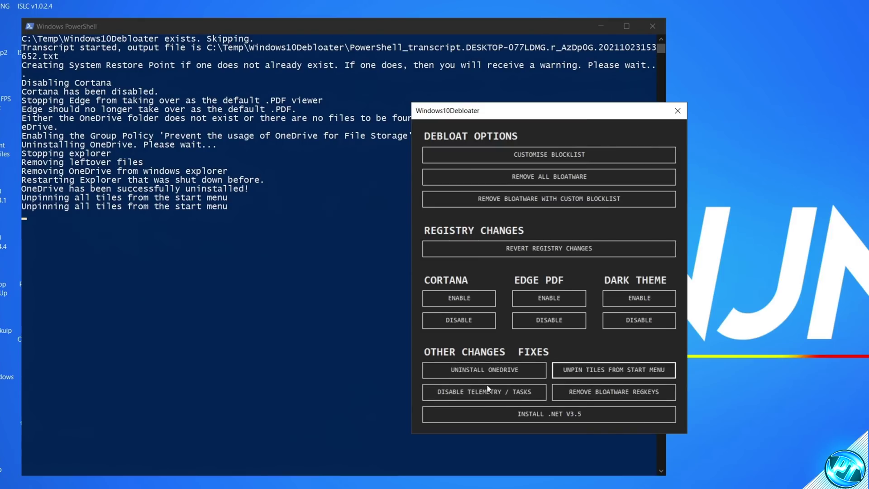
Disable telemetry and its scheduled tasks, then install .NET Framework 3.5.
left_click(516, 396)
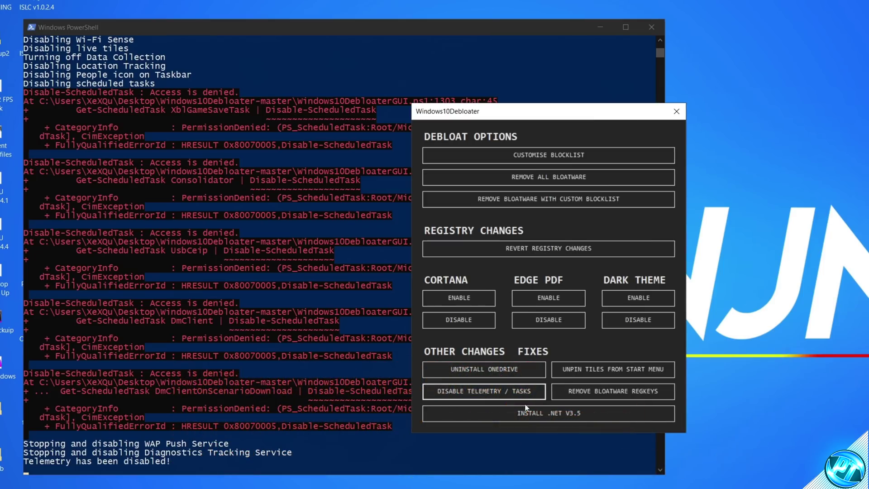
left_click(551, 417)
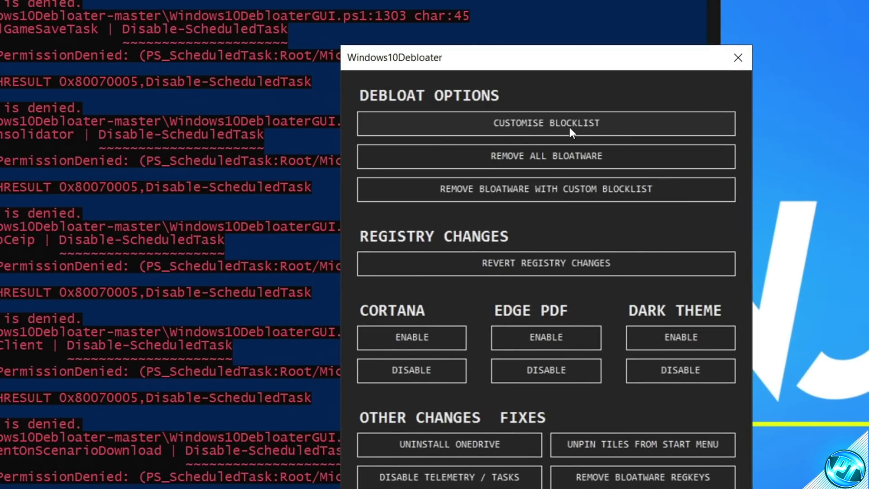
Open the Customise Blocklist editor and look through the list of installed apps.
left_click(584, 129)
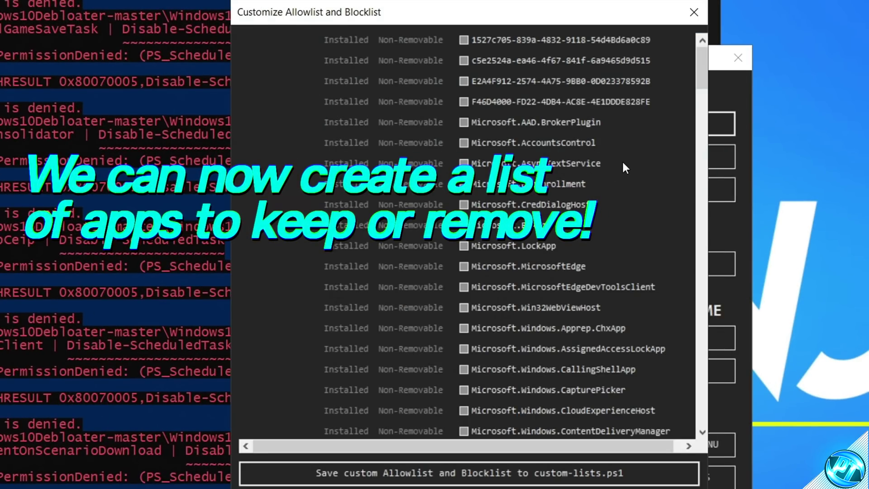
scroll(581, 178, "down", 20)
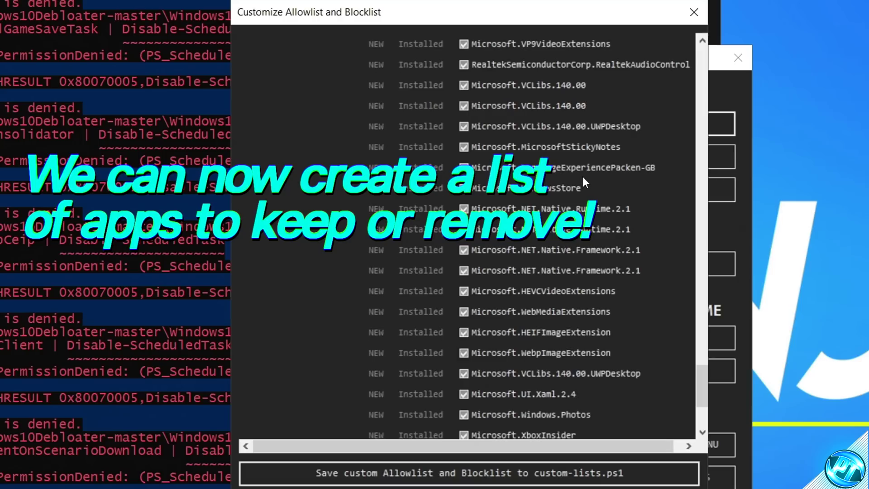
scroll(582, 174, "down", 3)
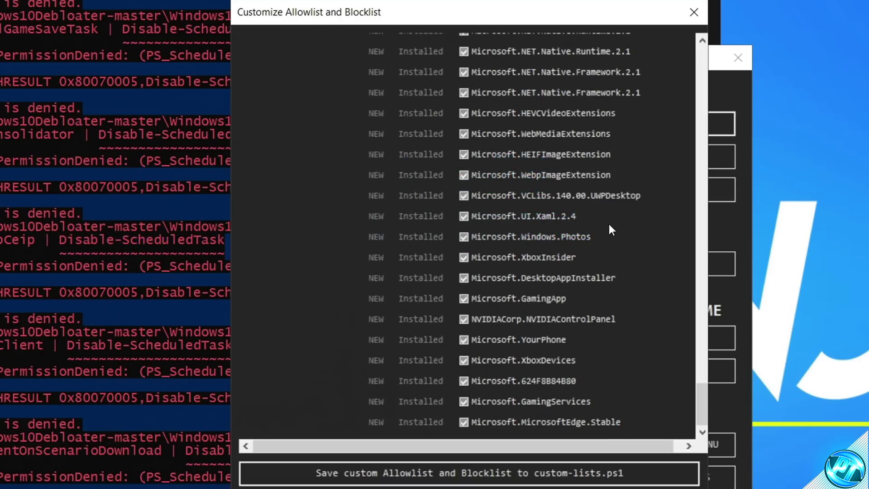
scroll(601, 235, "up", 5)
scroll(595, 240, "up", 6)
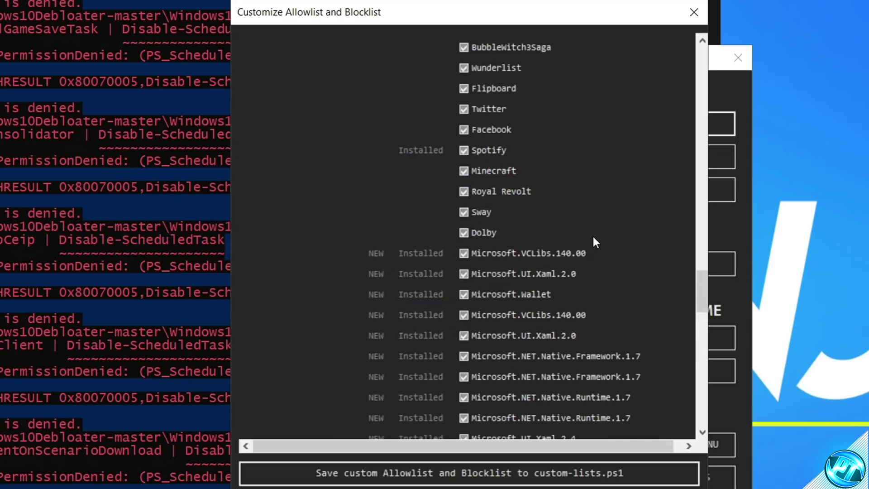
scroll(588, 249, "down", 10)
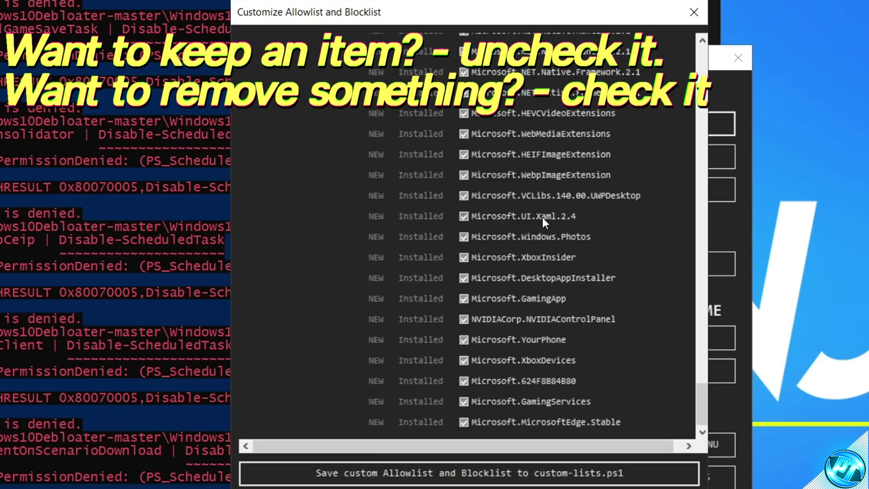
Uncheck GamingServices, XboxDevices, GamingApp and HEVCVideoExtensions, then close the blocklist editor.
left_click(464, 402)
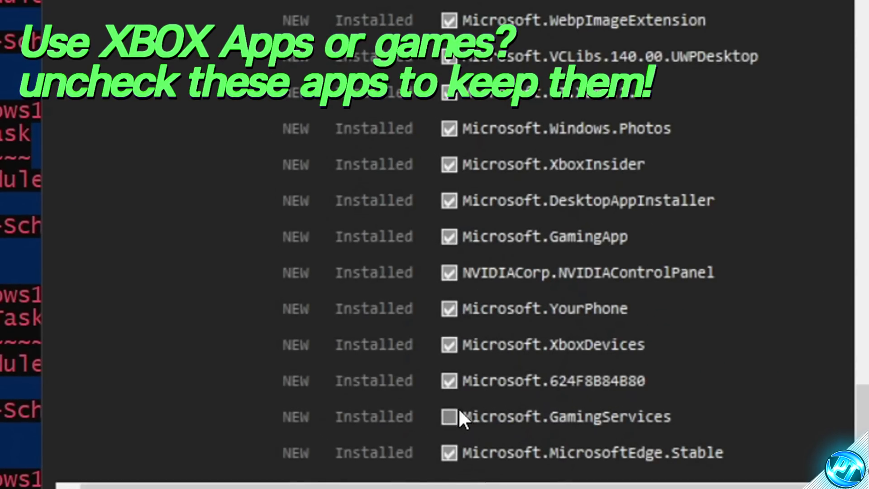
left_click(450, 344)
left_click(443, 239)
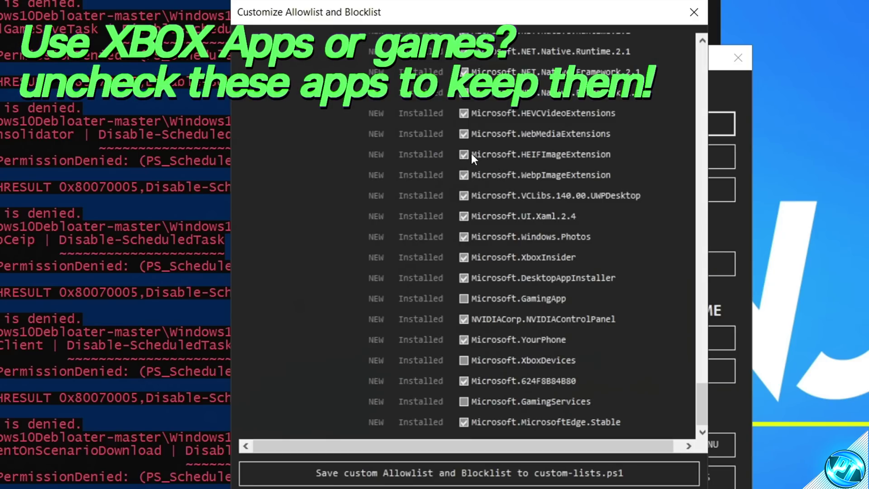
left_click(463, 113)
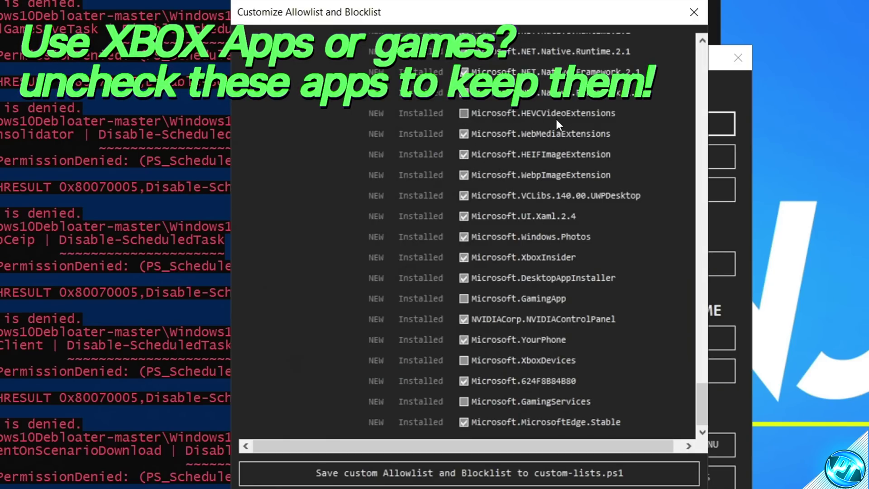
scroll(553, 129, "up", 10)
scroll(549, 231, "up", 15)
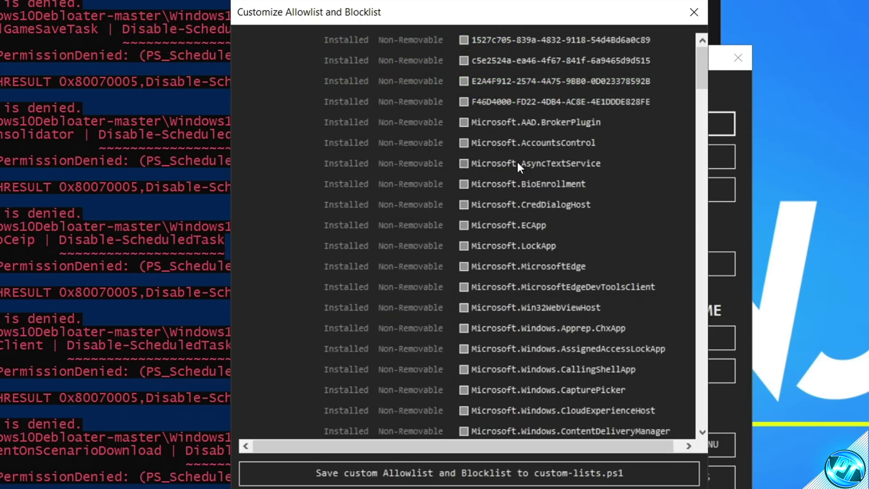
scroll(517, 162, "down", 5)
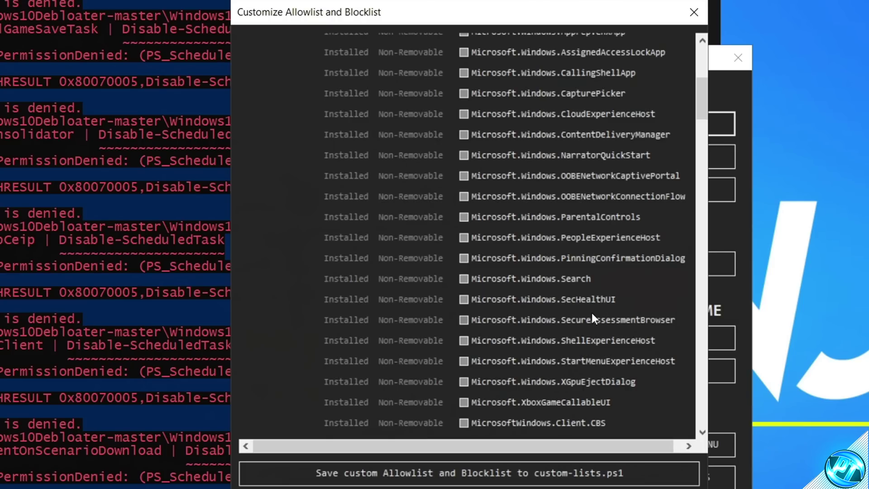
scroll(591, 313, "up", 5)
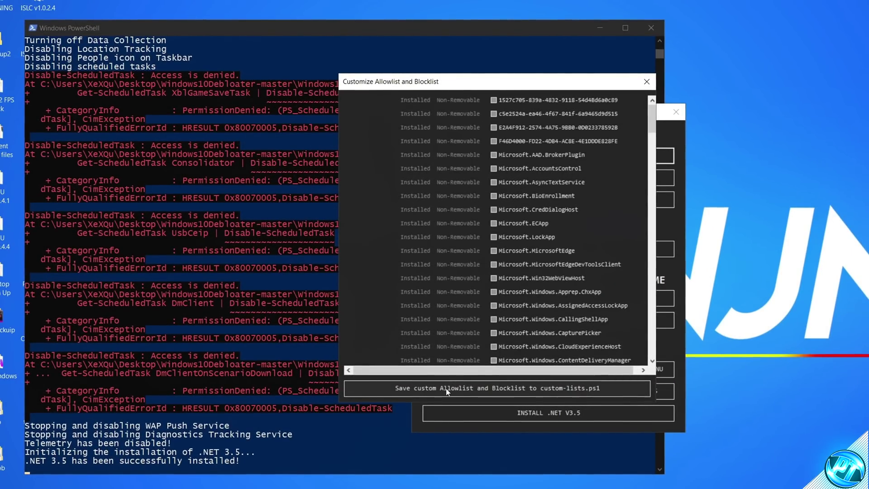
scroll(638, 94, "down", 6)
left_click(644, 81)
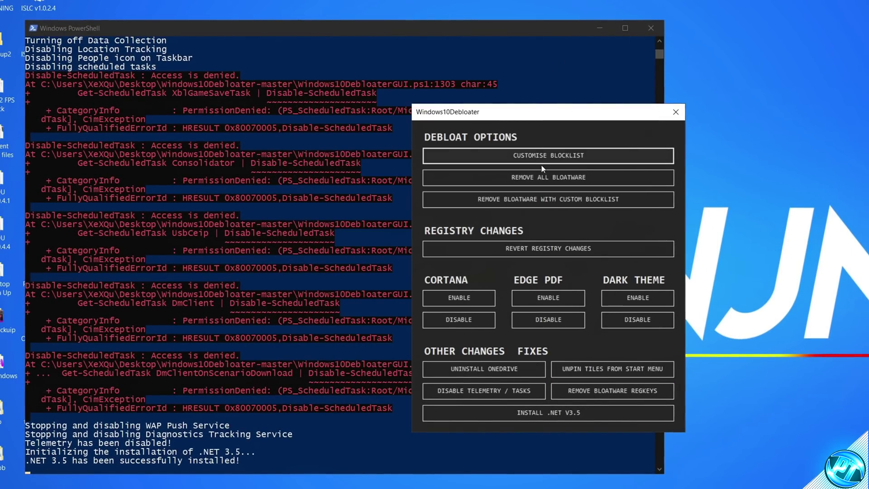
Remove all bloatware, then close the debloater and PowerShell once 'Finished all tasks' appears.
left_click(571, 182)
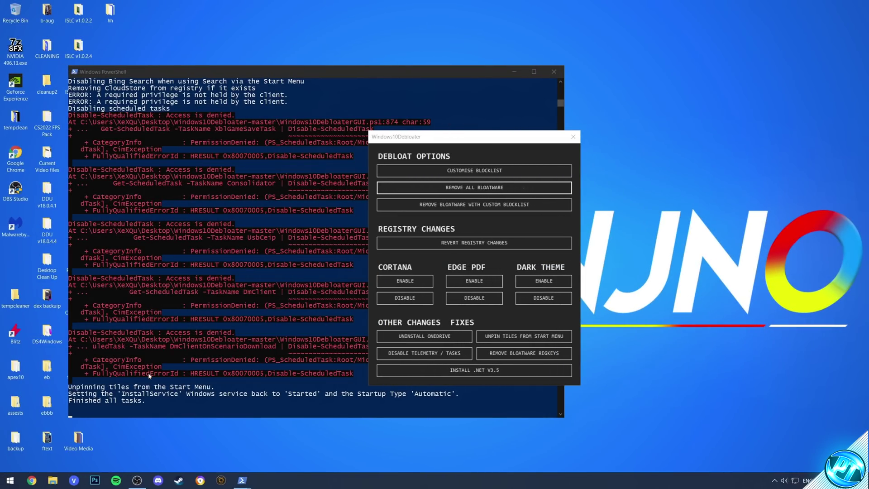
left_click(113, 403)
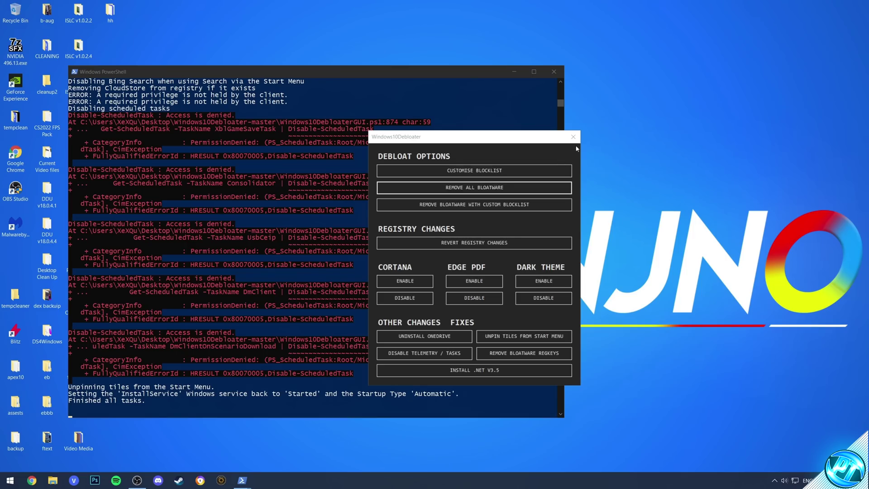
left_click(573, 135)
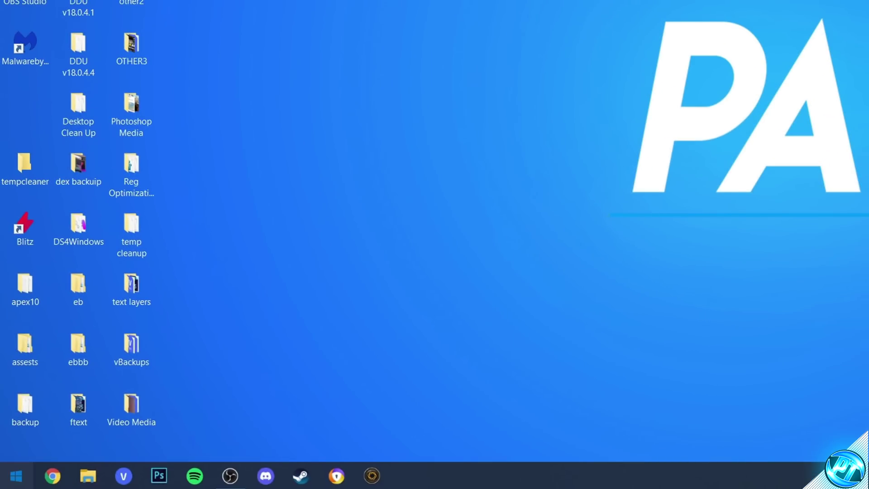
Check the Start menu tiles and power options, then dismiss the menu.
left_click(16, 475)
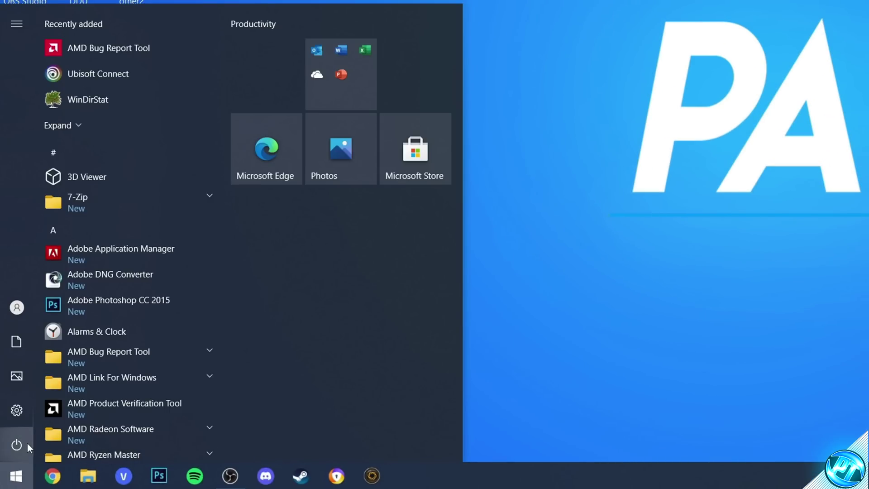
left_click(46, 443)
left_click(696, 295)
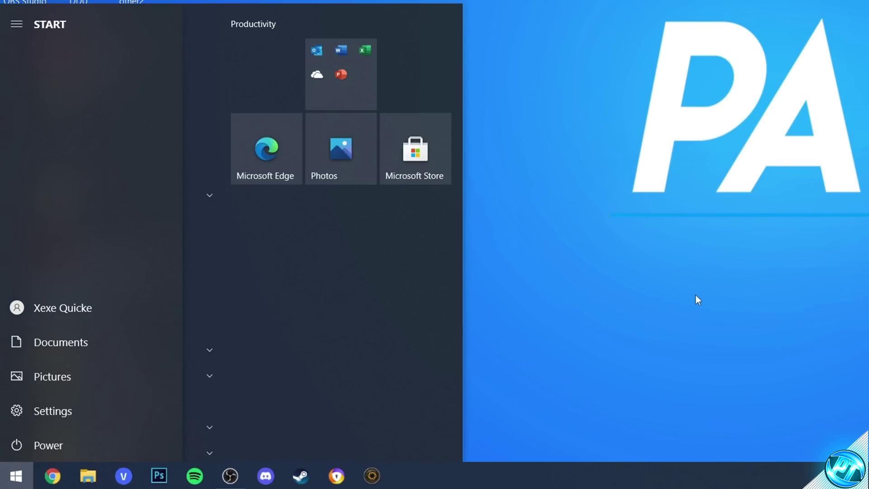